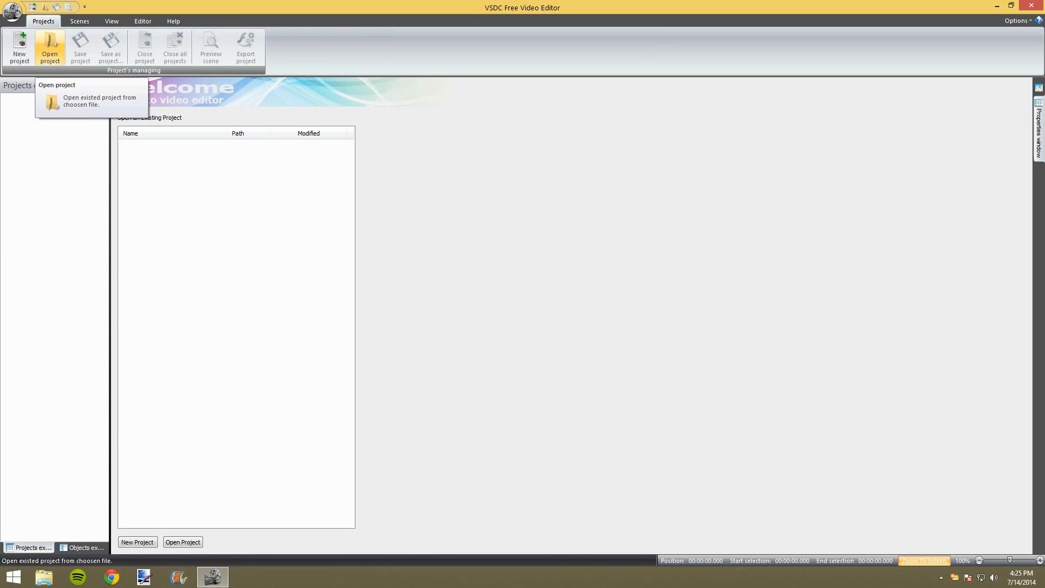
Create a project titled Demonstration at HD 1920x1080 (16:9) and 30 fps, using the option to import videos and images
left_click(19, 48)
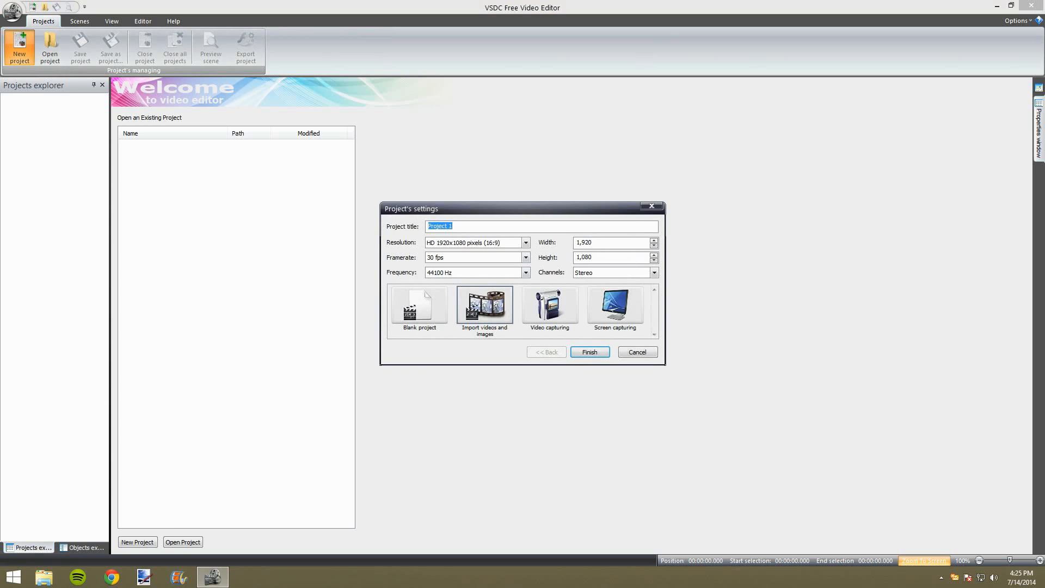
type("Demonstration")
left_click(526, 242)
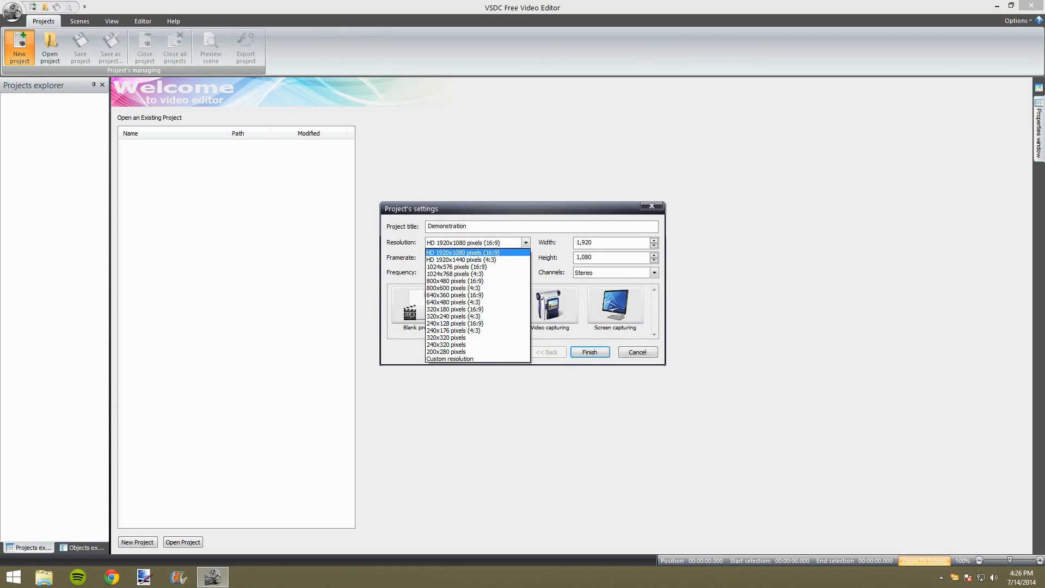
left_click(463, 252)
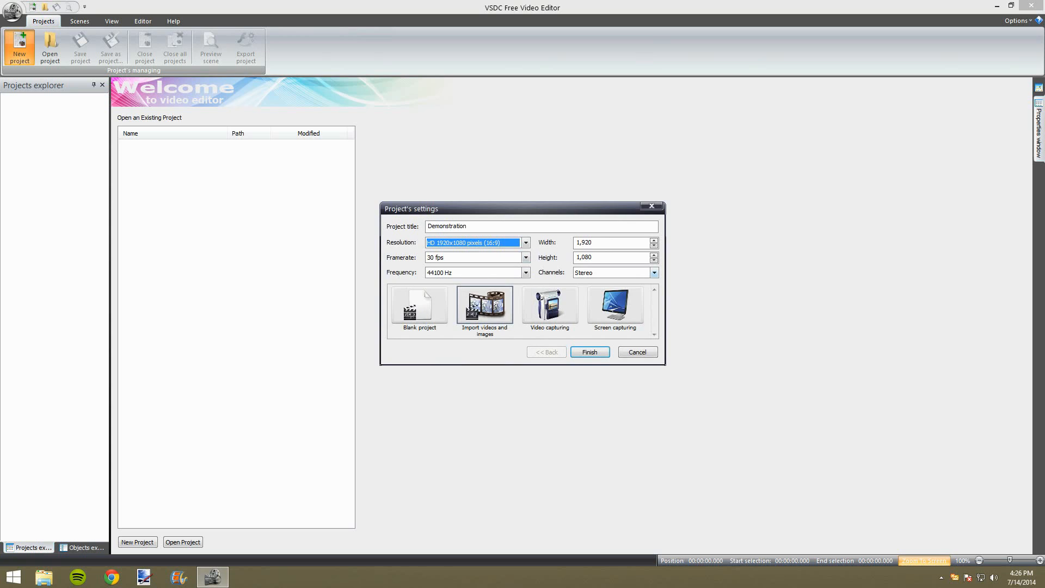
left_click(525, 258)
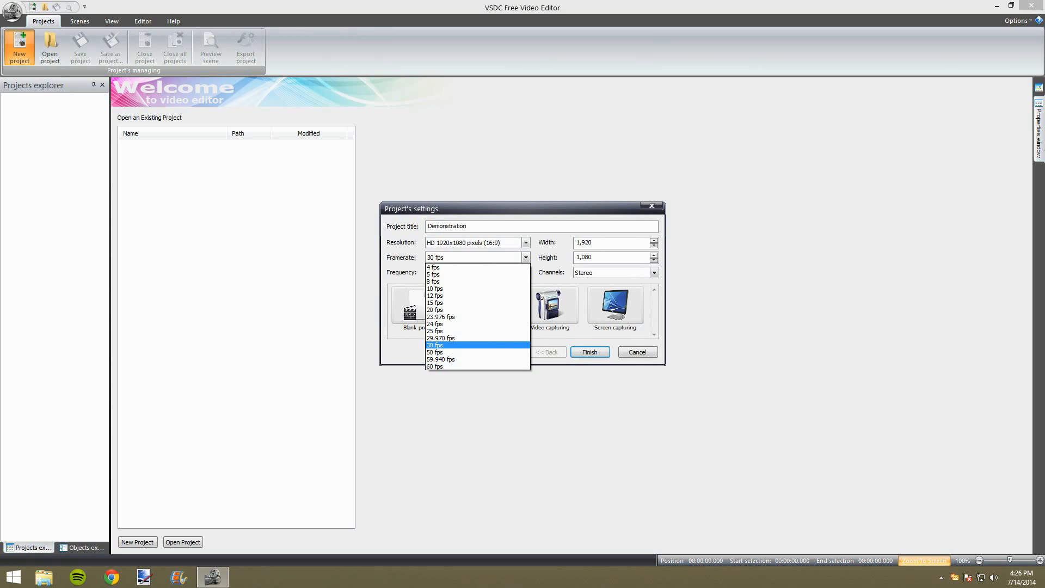
left_click(476, 345)
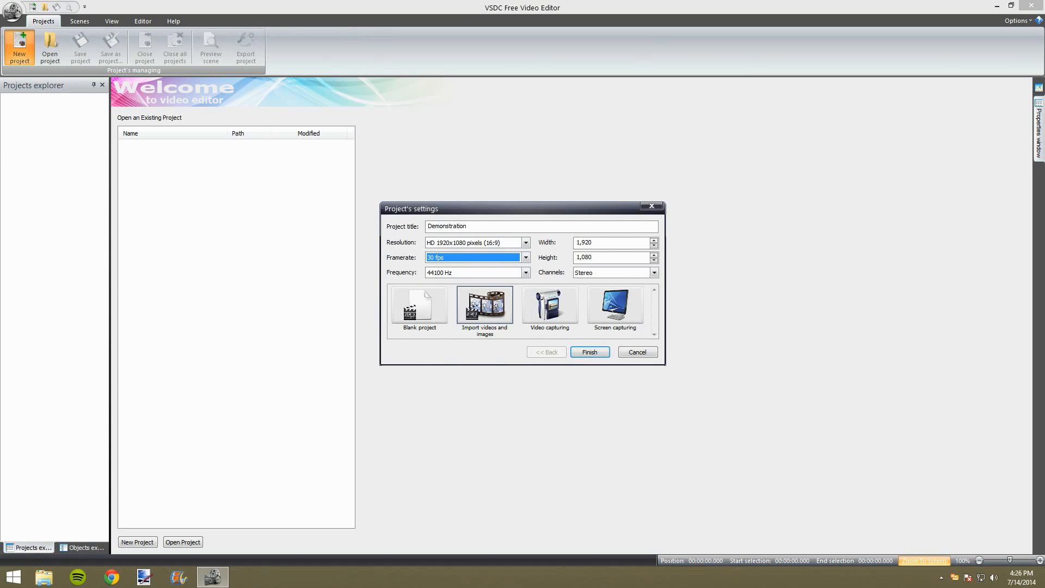
key("Down")
left_click(485, 305)
left_click(589, 352)
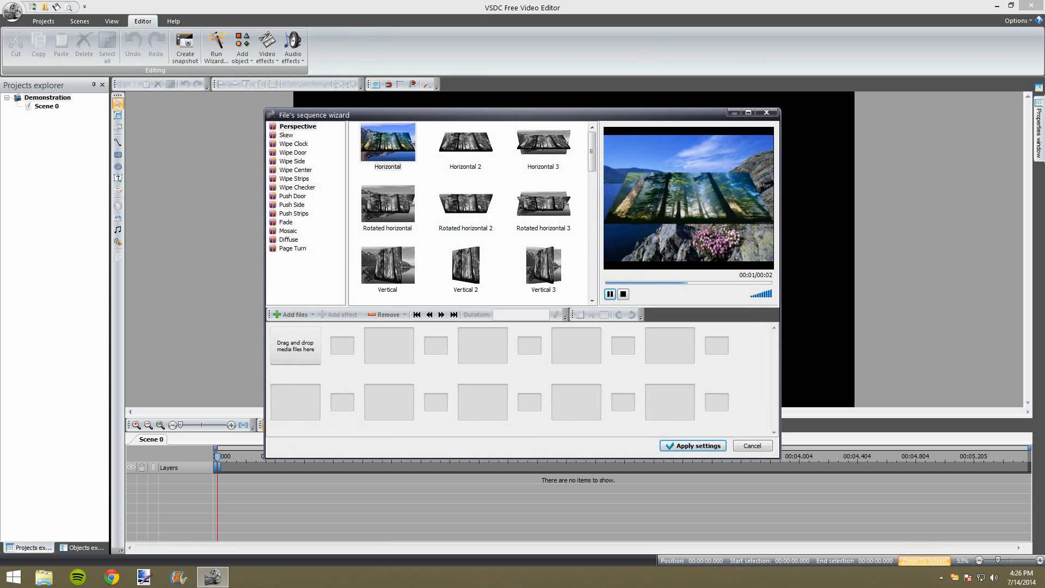
Add ChannelArt.png, Intro.wmv, Logo.png, NextOutro.avi and OutroTemplate.png from the desktop's Youtube folder to the file sequence
left_click(292, 315)
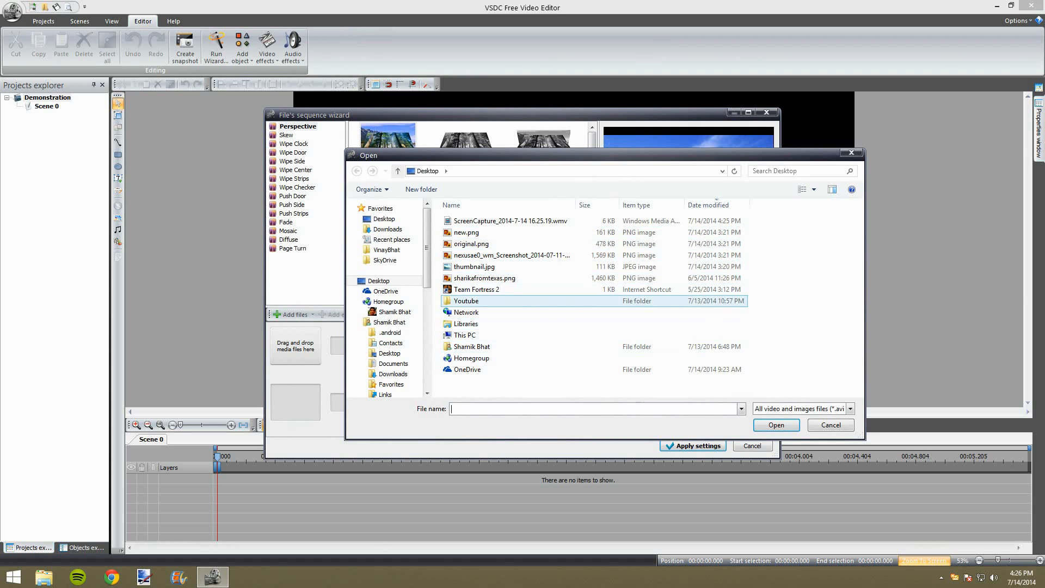
double_click(466, 301)
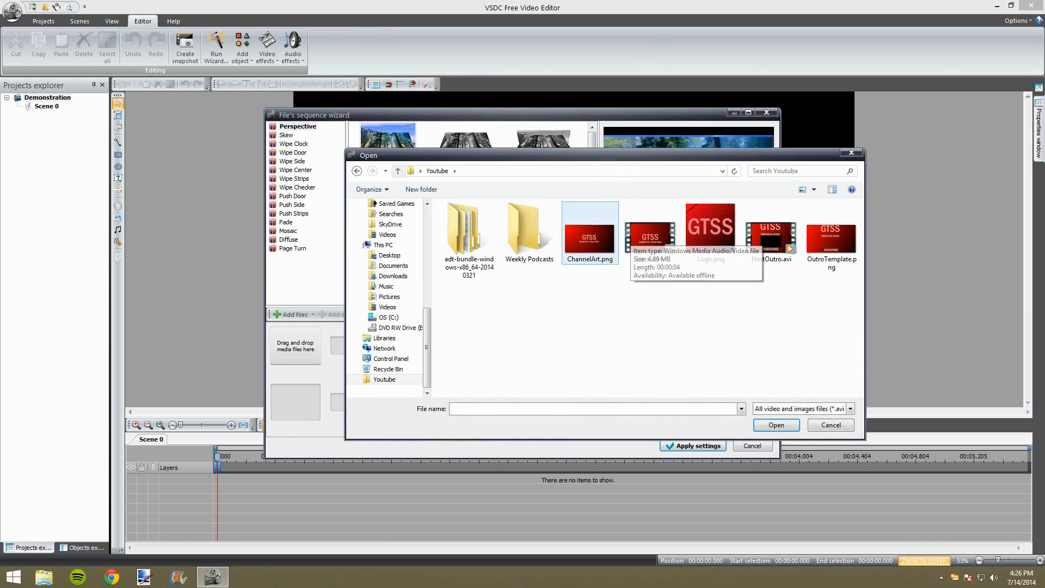
left_click(604, 246)
left_click(651, 242, "ctrl")
left_click(711, 239, "ctrl")
left_click(772, 239, "ctrl")
left_click(831, 240, "ctrl")
left_click(776, 424)
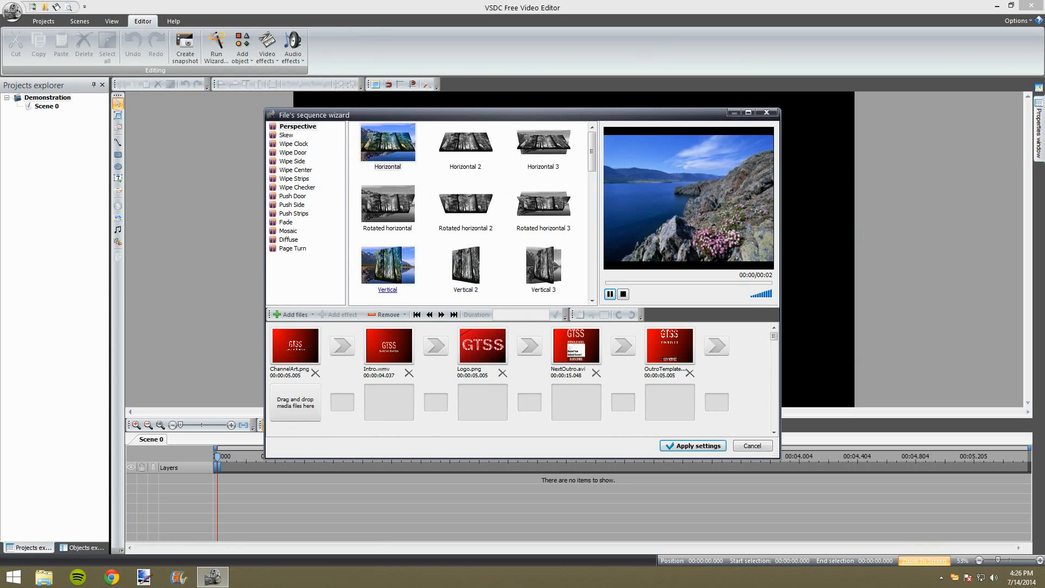
Add the Fade out transition after each of the five files and apply the sequence settings
scroll(471, 213, "down", 2)
left_click_drag(591, 176, 591, 151)
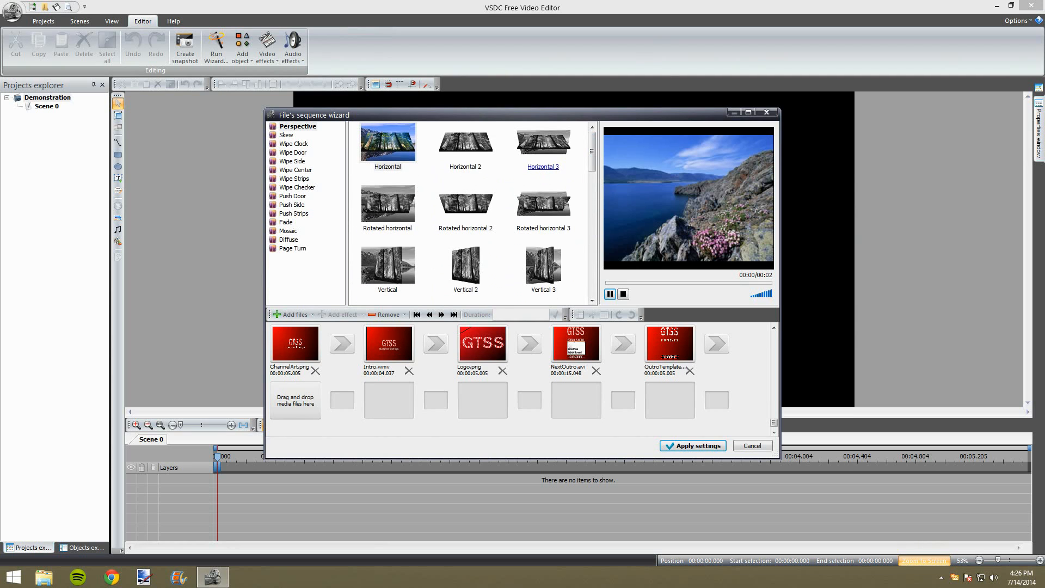
left_click(287, 222)
mouse_move(591, 167)
left_mouse_down()
mouse_move(592, 260)
mouse_move(592, 166)
left_mouse_up()
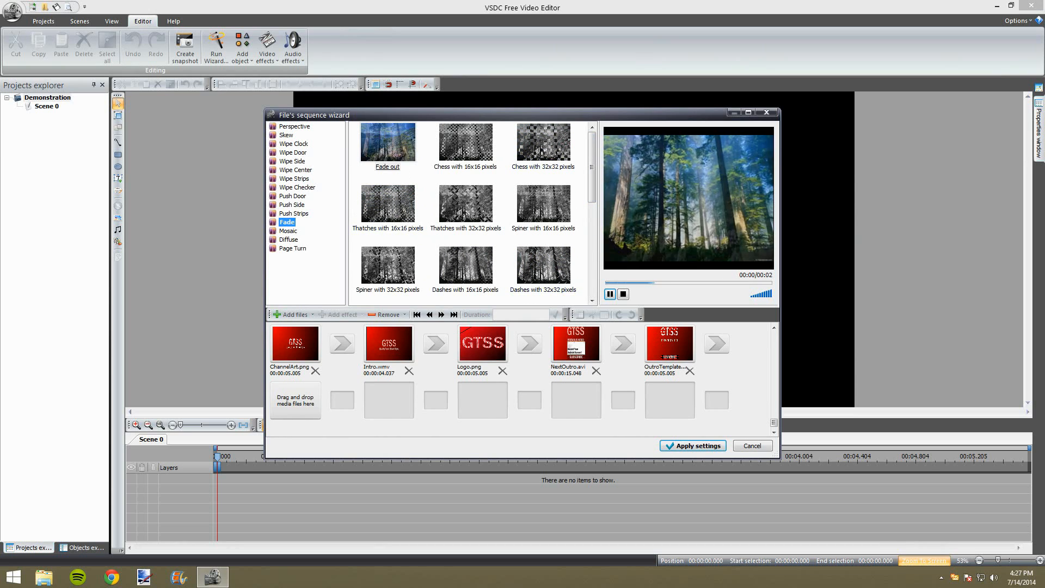
double_click(388, 145)
double_click(387, 144)
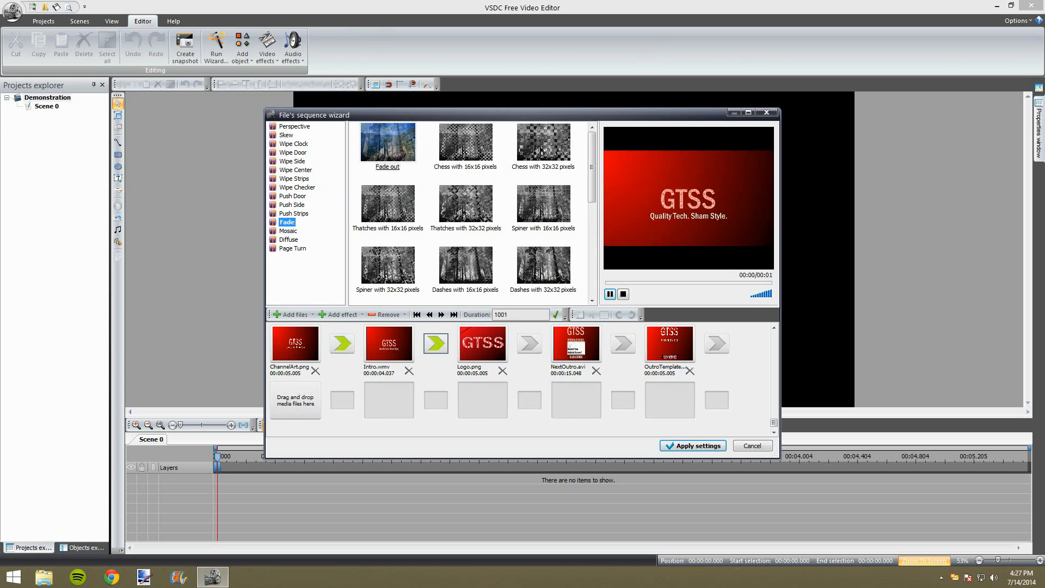
double_click(387, 144)
double_click(388, 144)
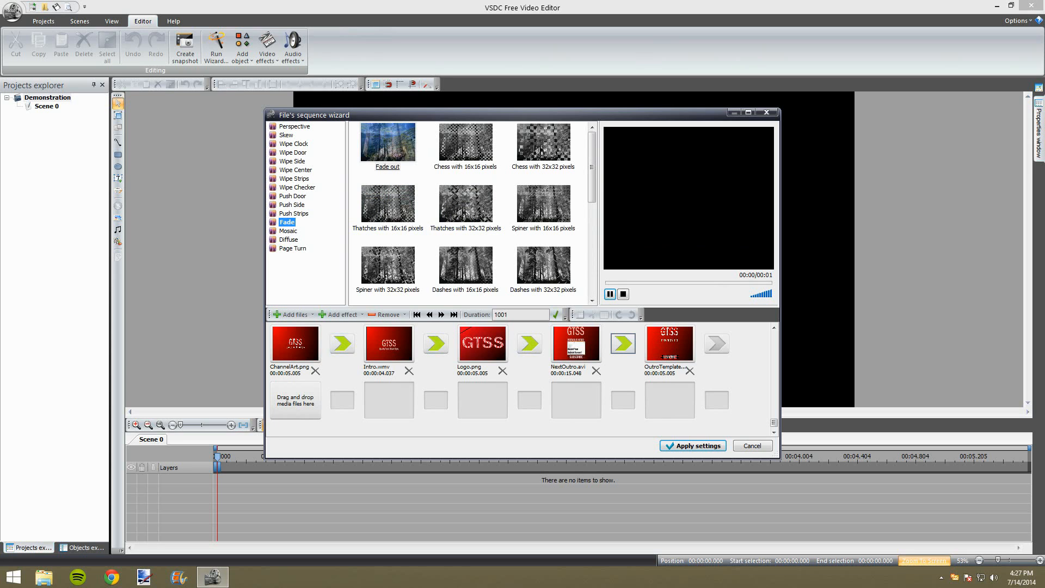
double_click(387, 145)
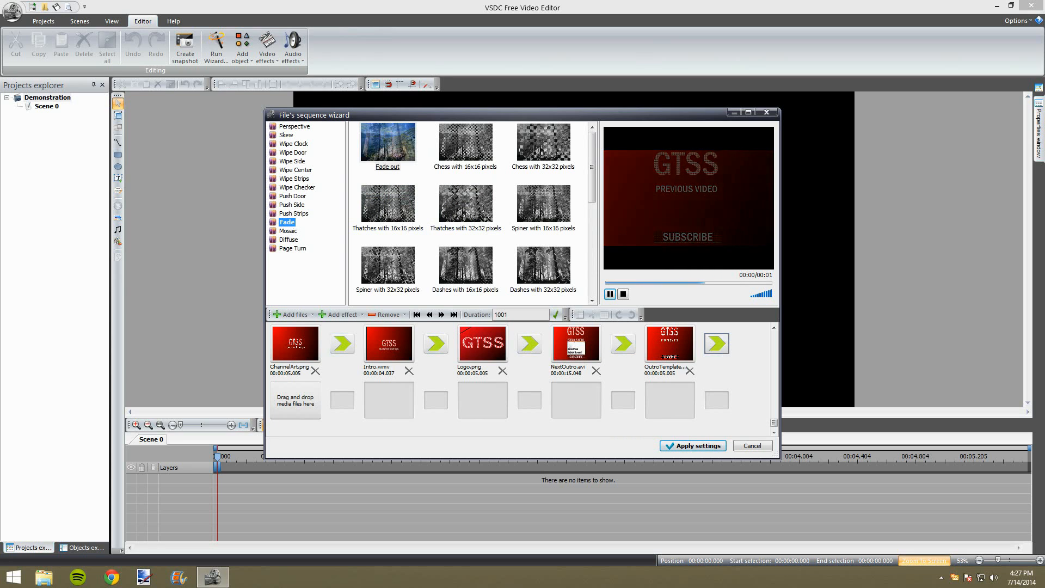
left_click(693, 445)
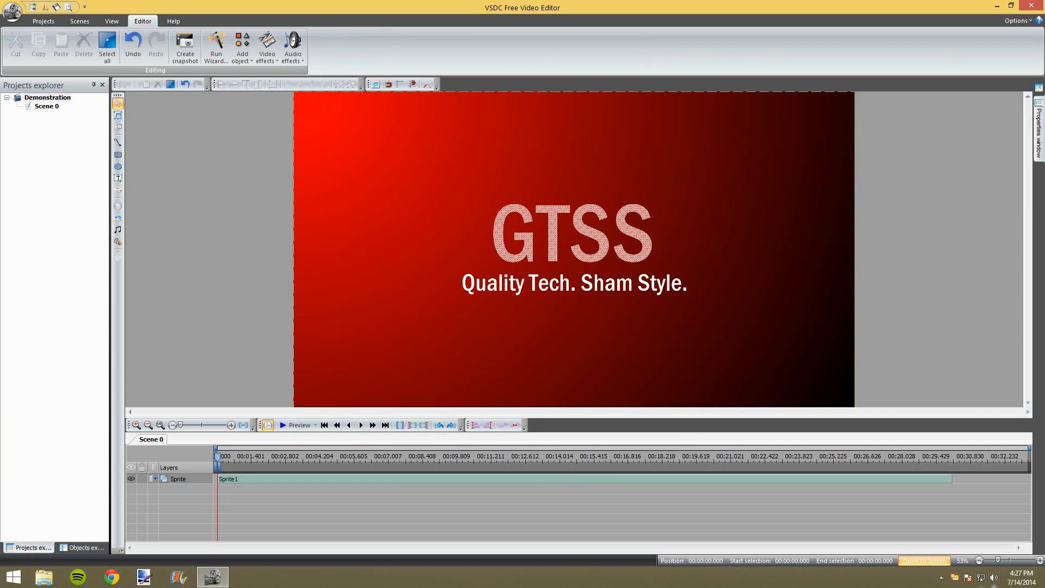
left_click(941, 577)
left_click(941, 577)
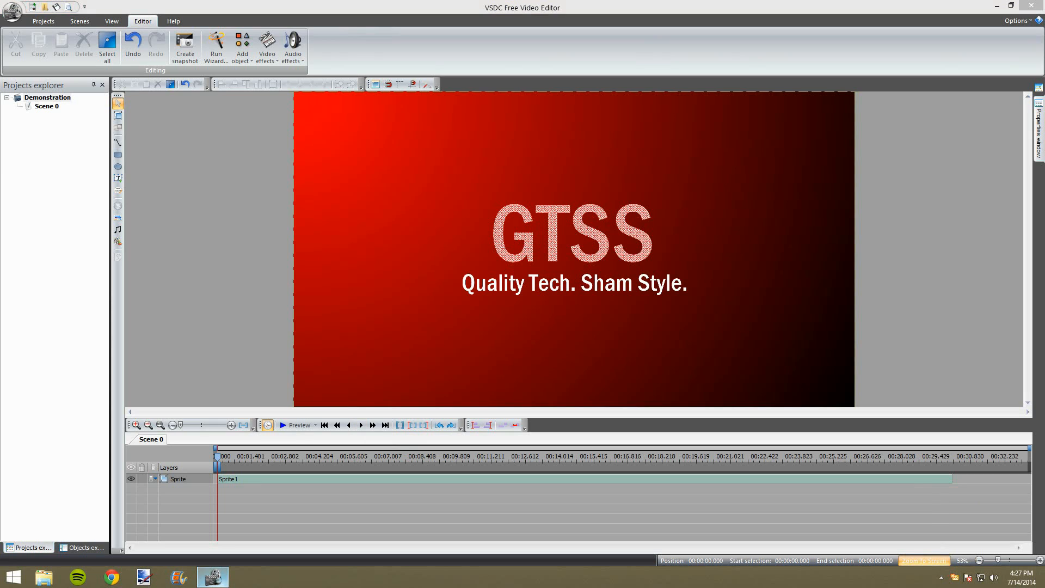
left_click(212, 577)
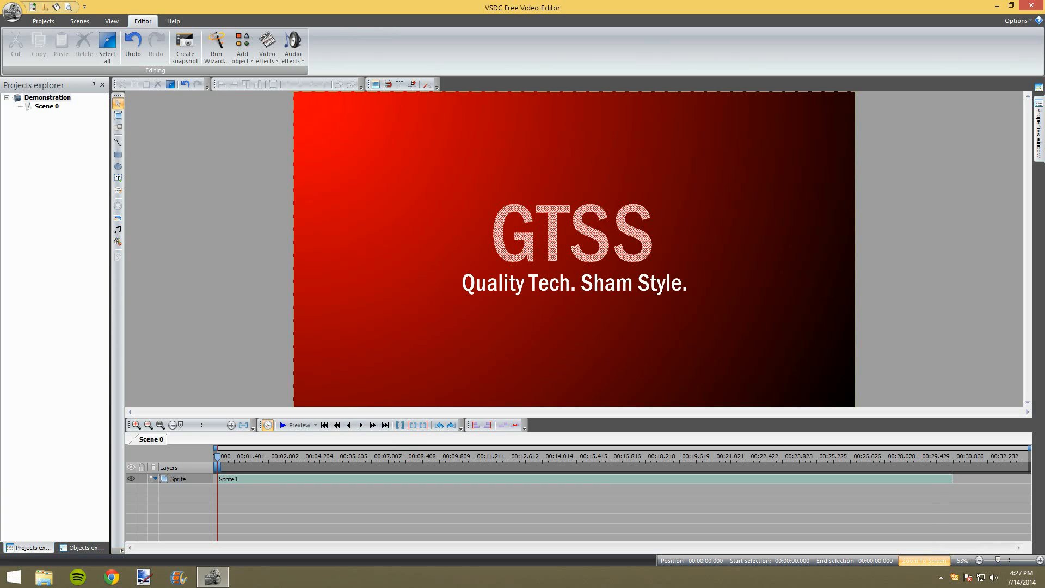
Select the imported clip sequence on the canvas and nudge it very slightly sideways
mouse_move(575, 249)
left_mouse_down()
mouse_move(618, 274)
mouse_move(575, 237)
mouse_move(573, 250)
left_mouse_up()
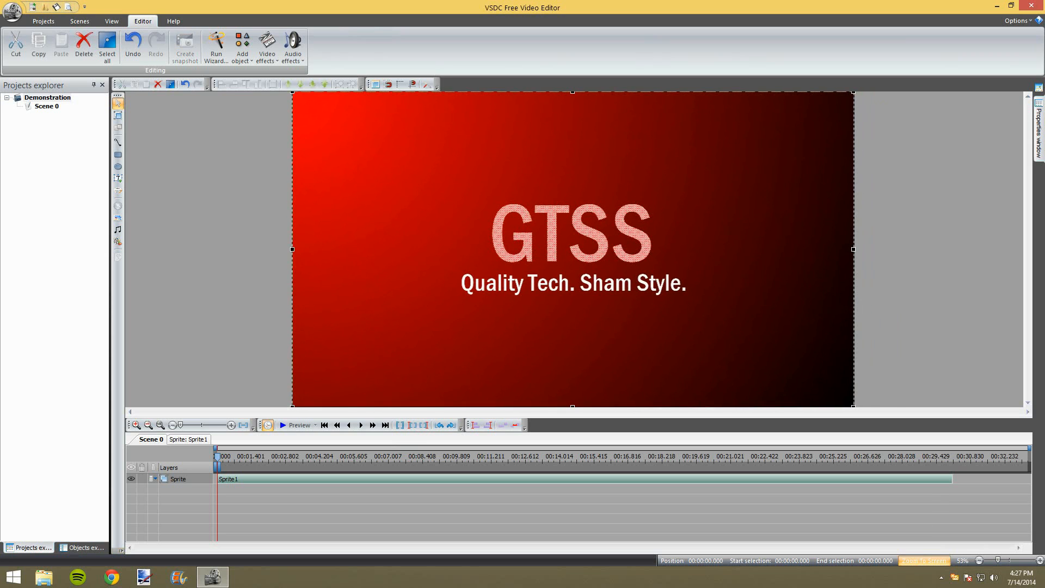
mouse_move(853, 249)
left_mouse_down()
mouse_move(476, 248)
mouse_move(854, 249)
left_mouse_up()
right_click(263, 479)
key("Escape")
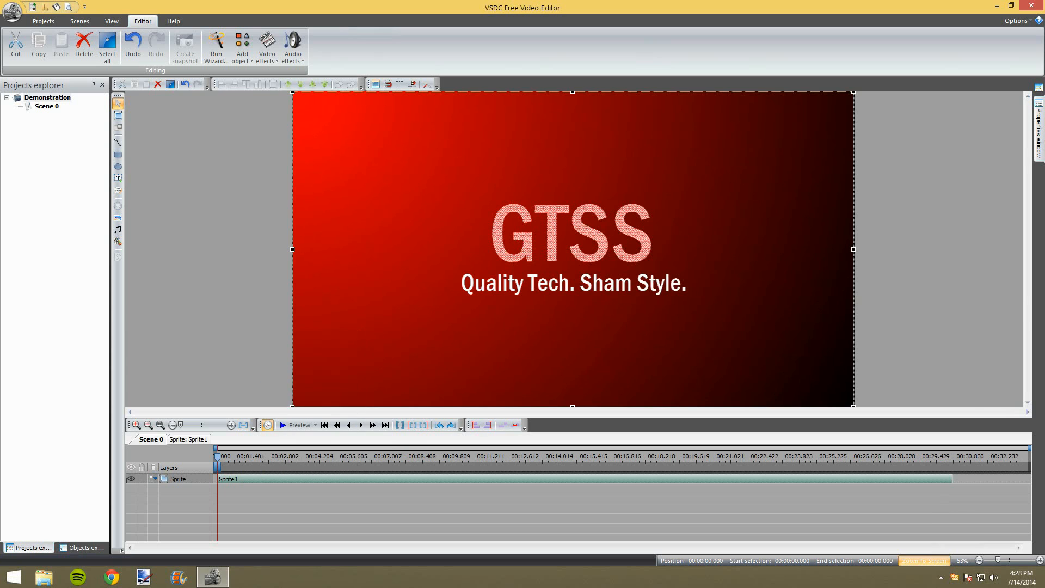
Preview the scene from about 17.85 seconds and scrub through the outro part of the timeline
left_click_drag(217, 456, 653, 456)
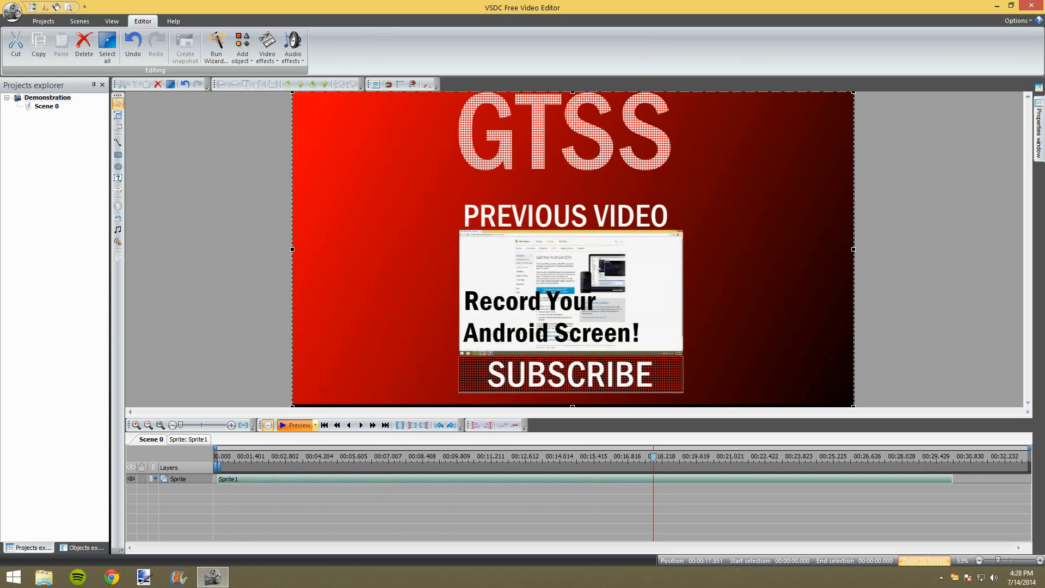
left_click(296, 425)
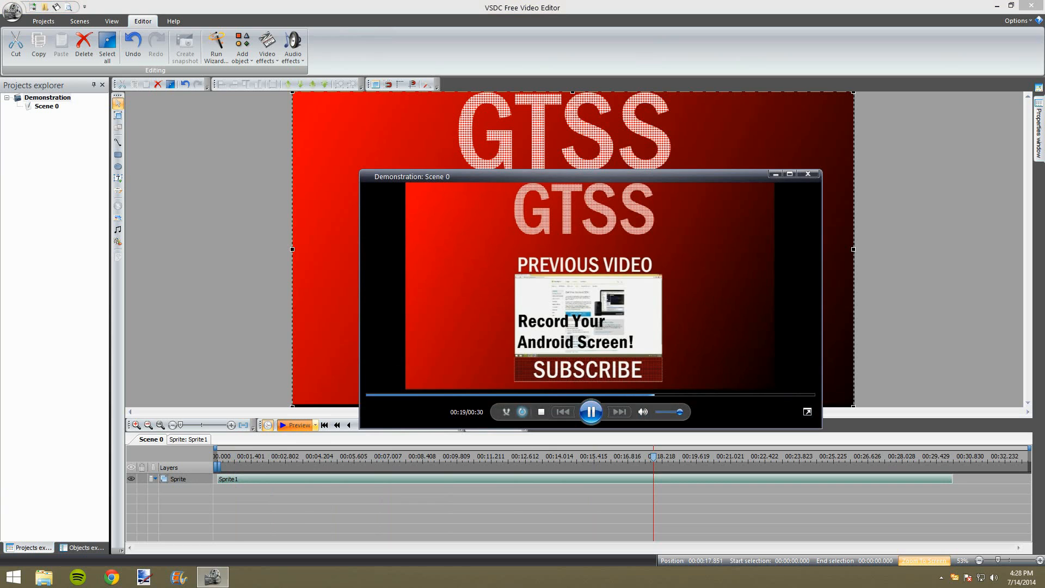
left_click(808, 174)
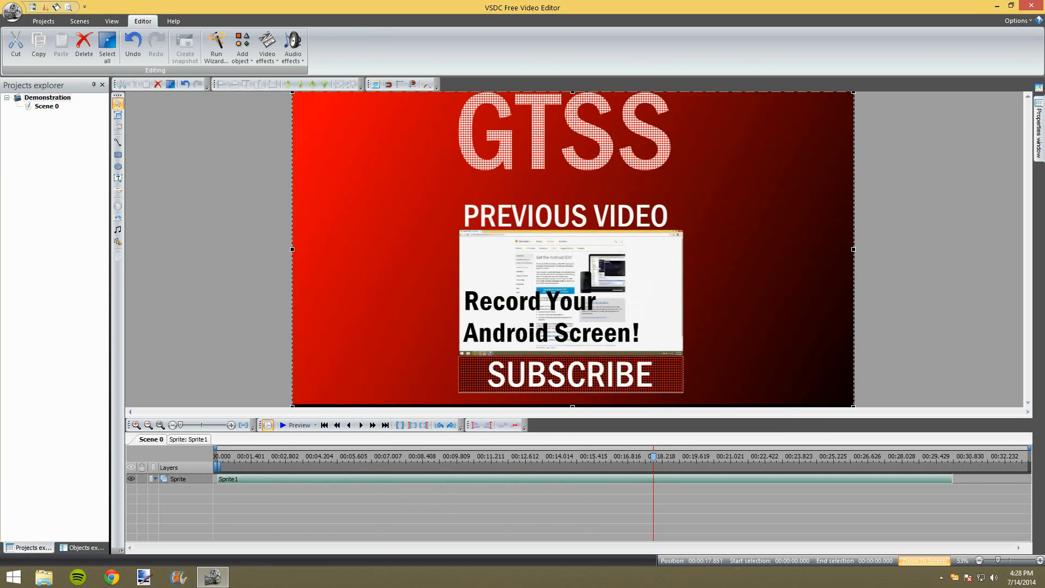
left_click_drag(653, 456, 710, 456)
left_click_drag(710, 457, 658, 457)
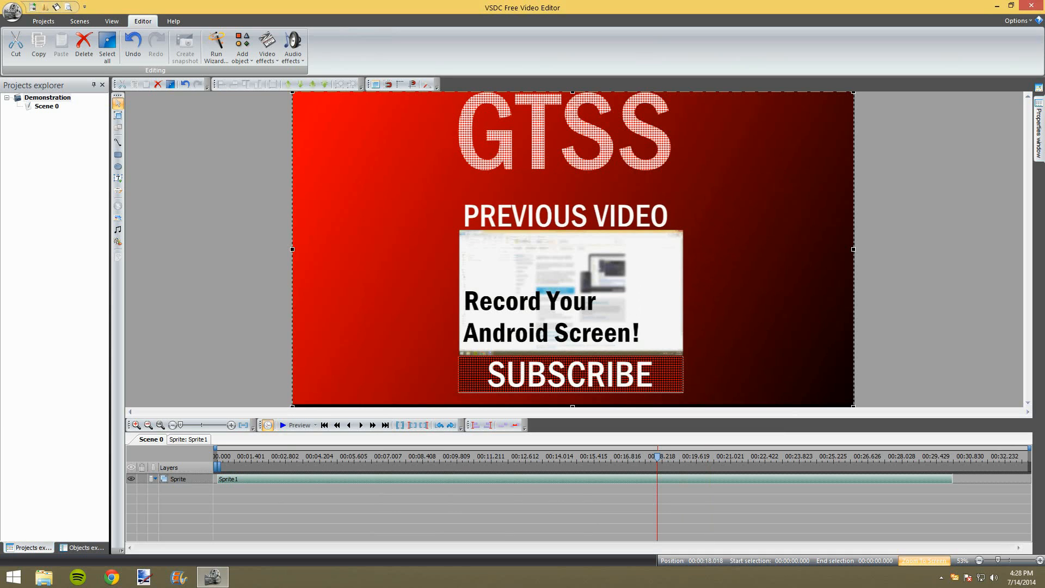
Insert Logo.png from the start of the scene as a small square in the frame's upper-left corner
left_click_drag(658, 457, 217, 457)
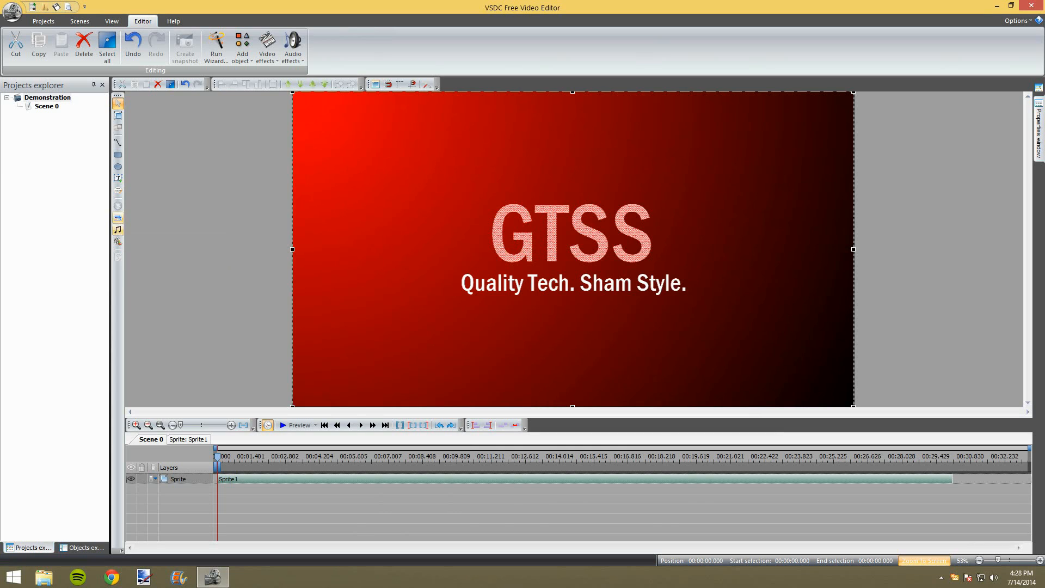
left_click(118, 217)
left_click(650, 228)
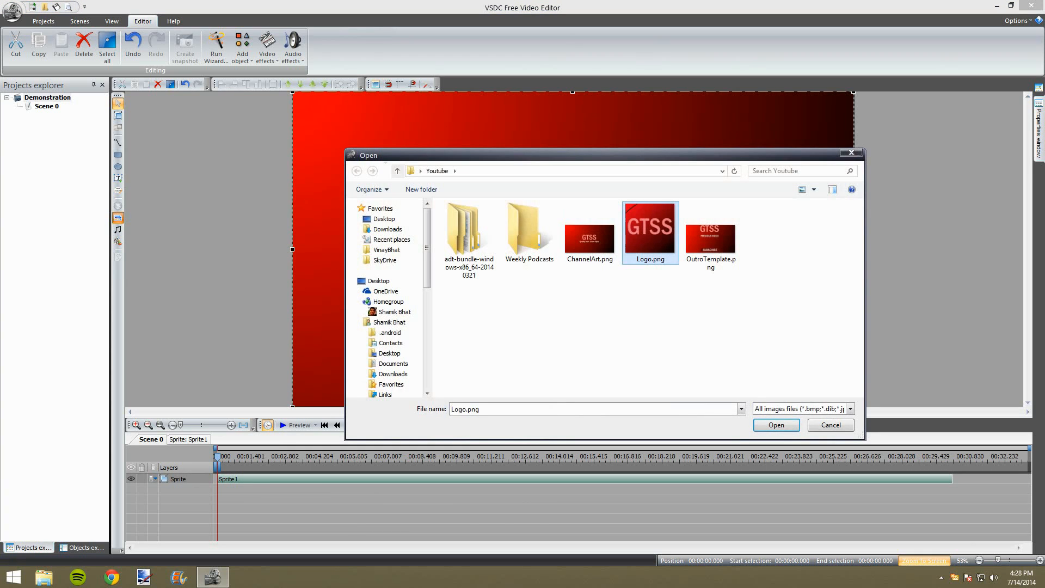
left_click(776, 425)
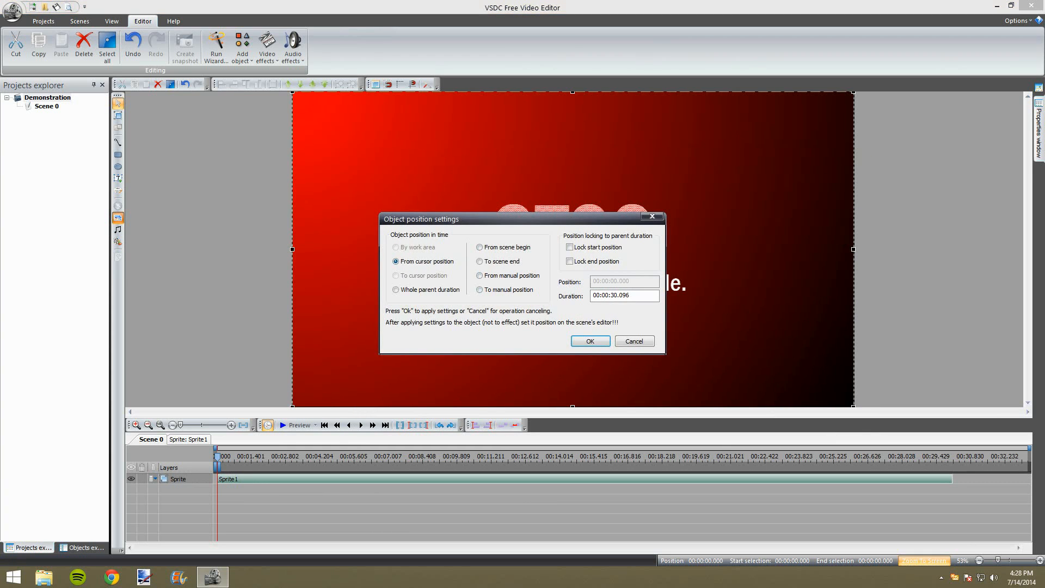
left_click(590, 341)
left_click_drag(294, 93, 351, 149)
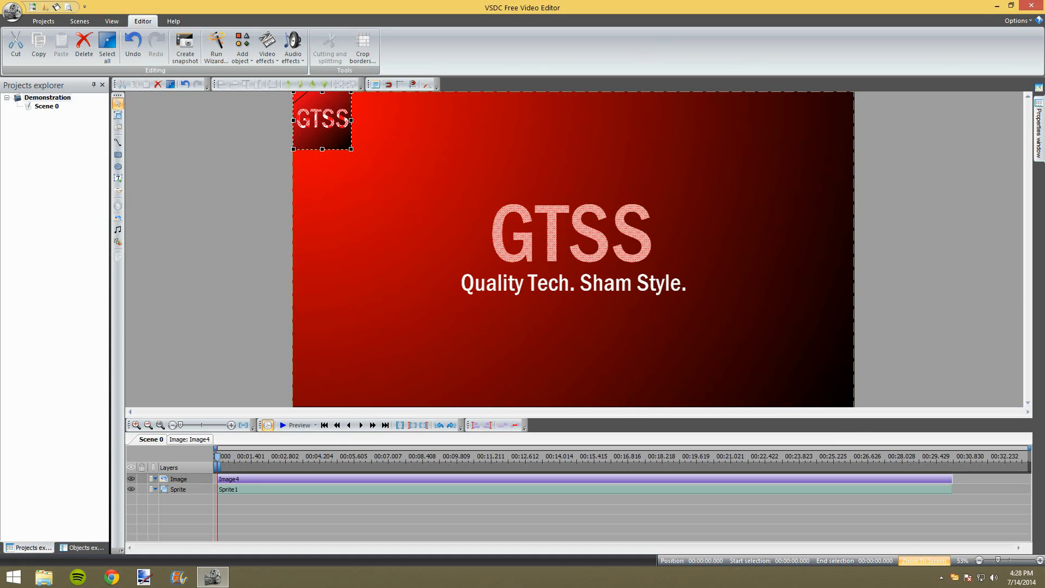
Move the timeline cursor to about 11.48 seconds, try enlarging and repositioning the logo image, and delete it
left_click_drag(218, 457, 498, 457)
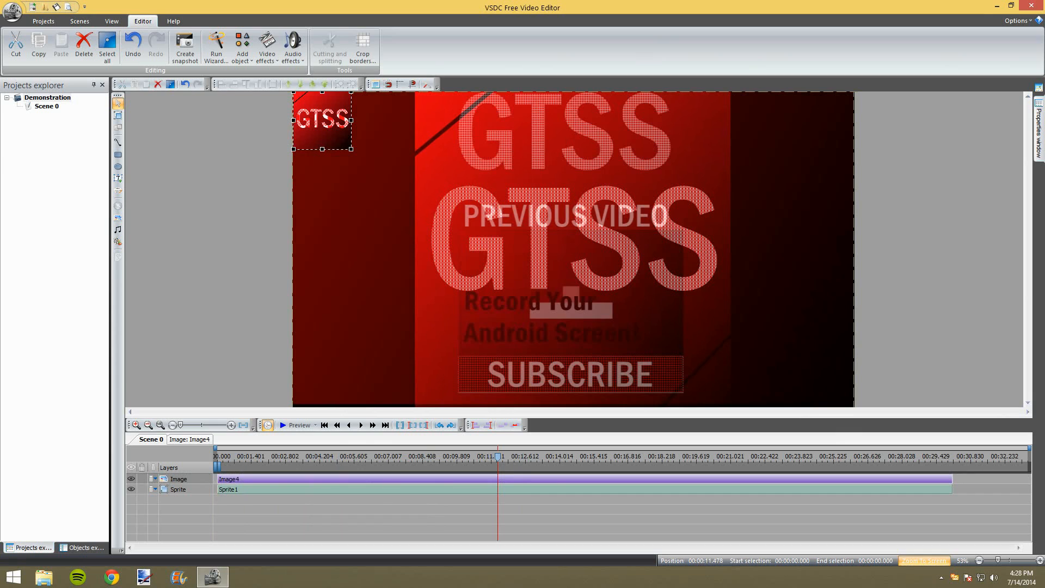
mouse_move(351, 149)
left_mouse_down()
mouse_move(383, 200)
mouse_move(328, 145)
mouse_move(359, 159)
left_mouse_up()
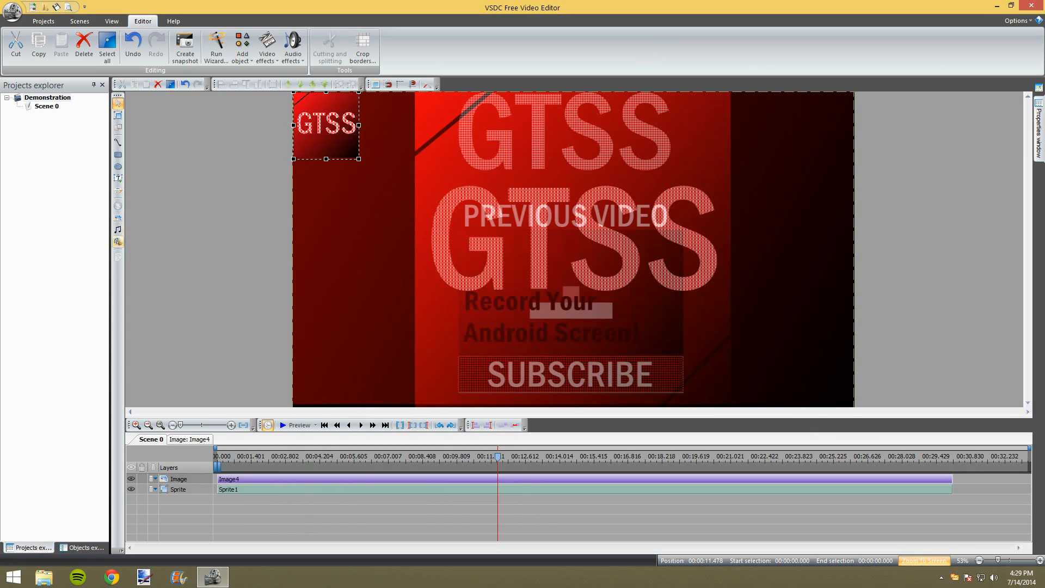
left_click_drag(326, 126, 369, 233)
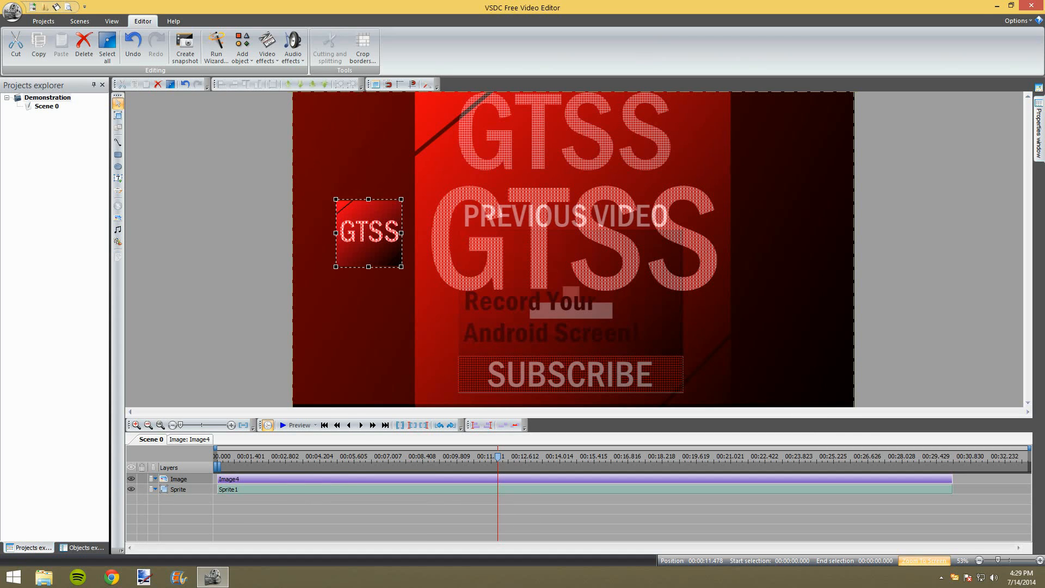
left_click_drag(401, 267, 624, 375)
left_click_drag(480, 287, 413, 192)
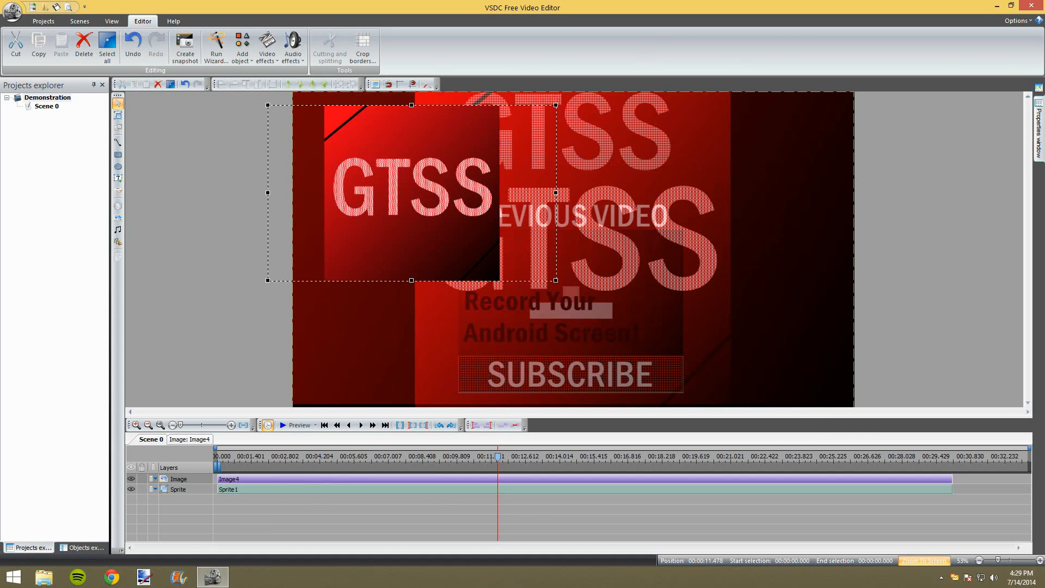
key("Delete")
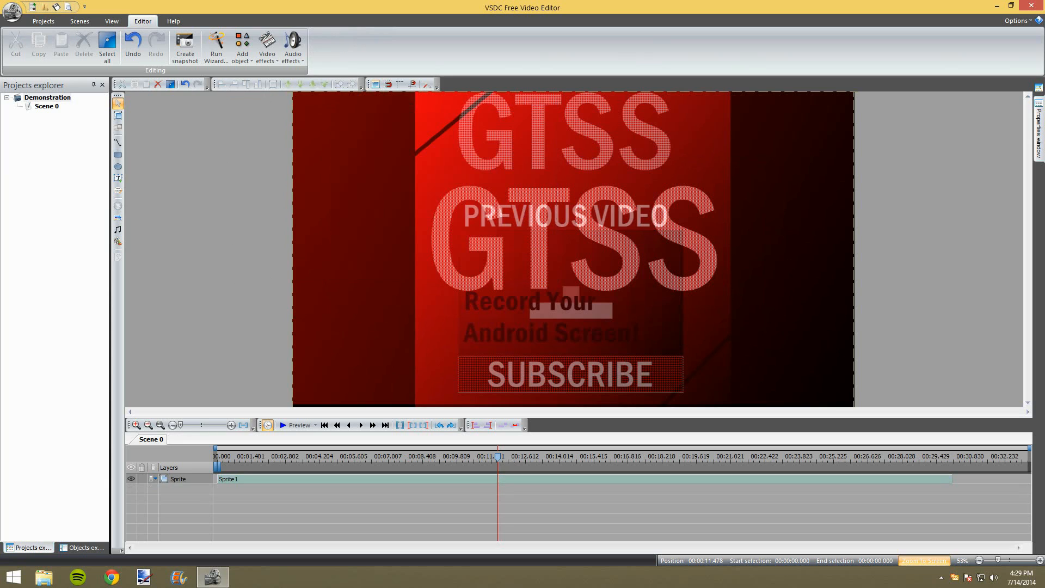
Add a text object from the cursor position, about 574 by 462 in size, over the centre-left of the frame
left_click(117, 178)
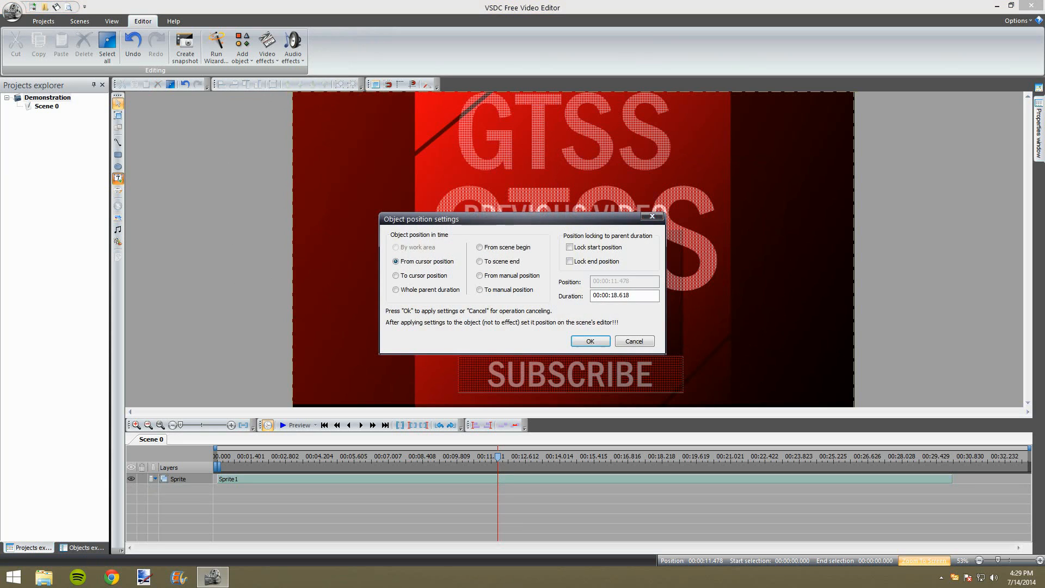
key("Return")
mouse_move(361, 168)
left_mouse_down()
mouse_move(381, 205)
mouse_move(528, 303)
left_mouse_up()
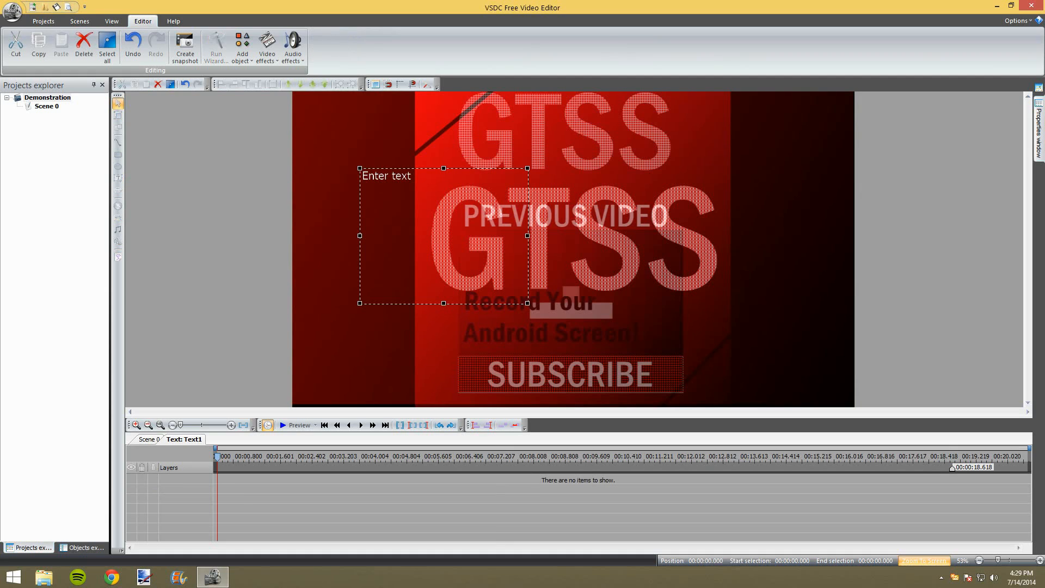
Open the text object's properties and change its text to "Demonstration"
right_click(409, 177)
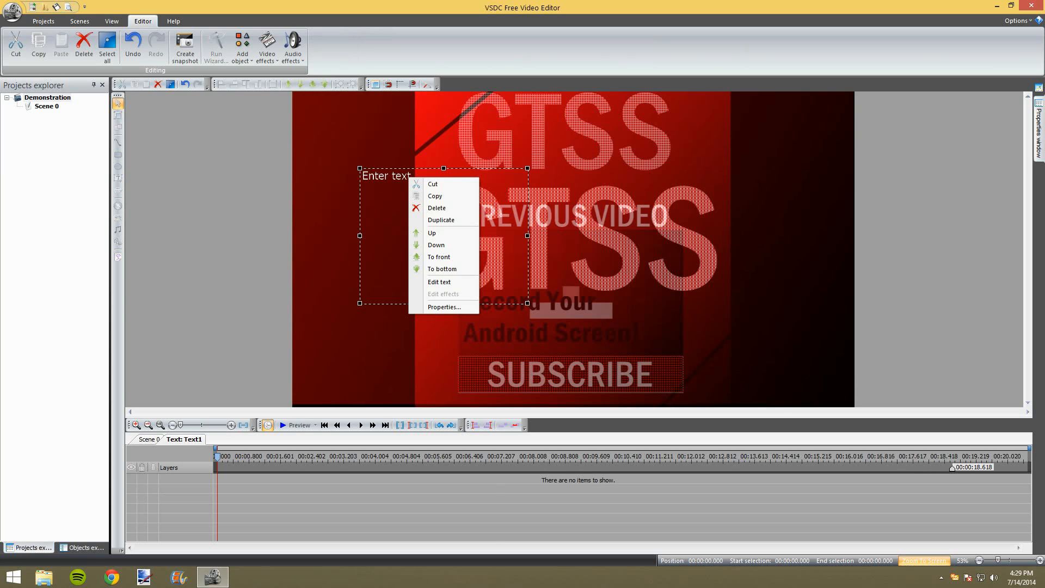
left_click(436, 308)
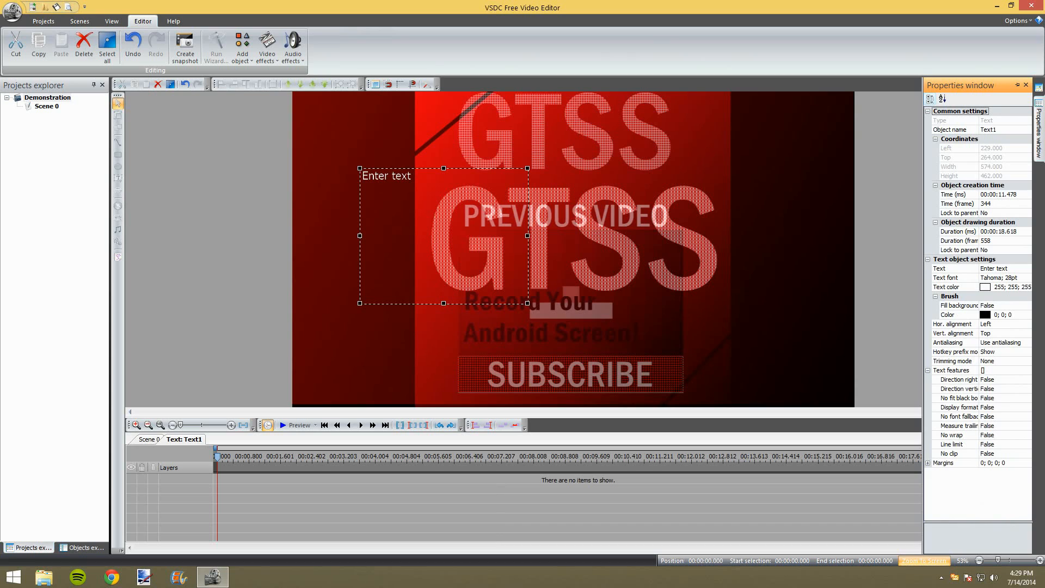
left_click(1008, 231)
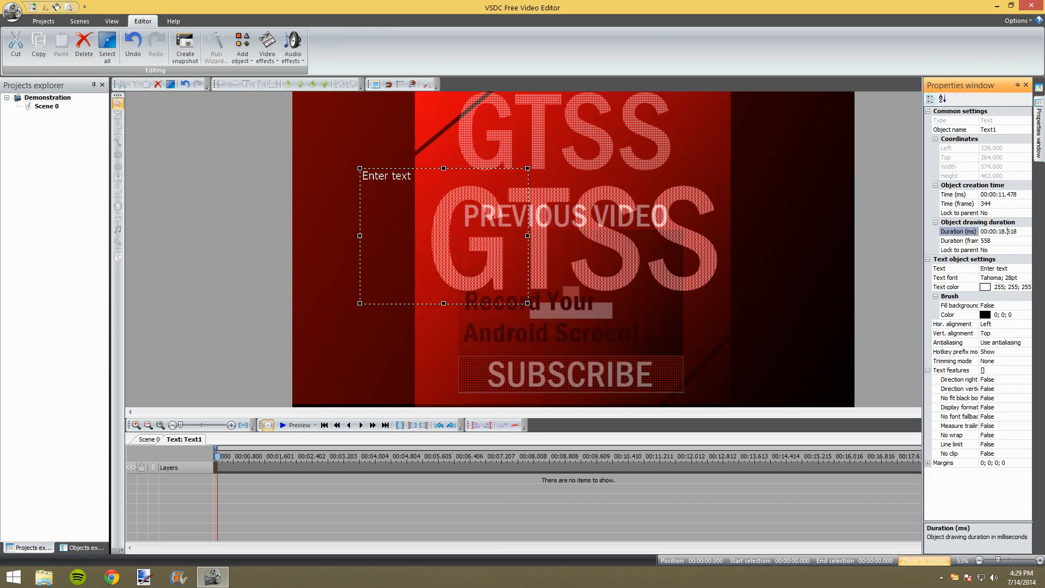
double_click(1003, 268)
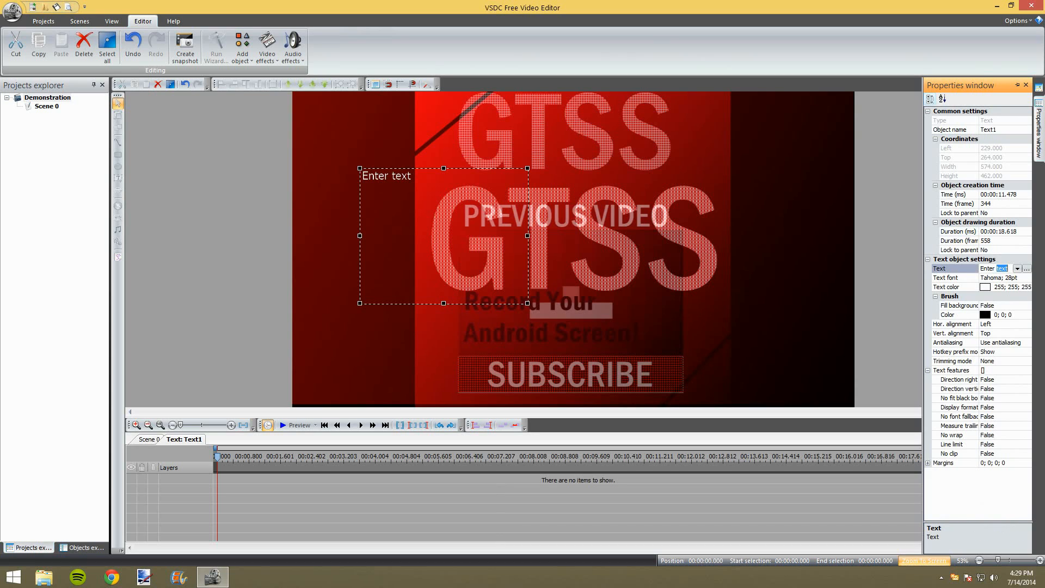
key("ctrl+a")
type("Demonstration")
Set the text object's font to Fixedsys, bold, size 80
left_click(1001, 277)
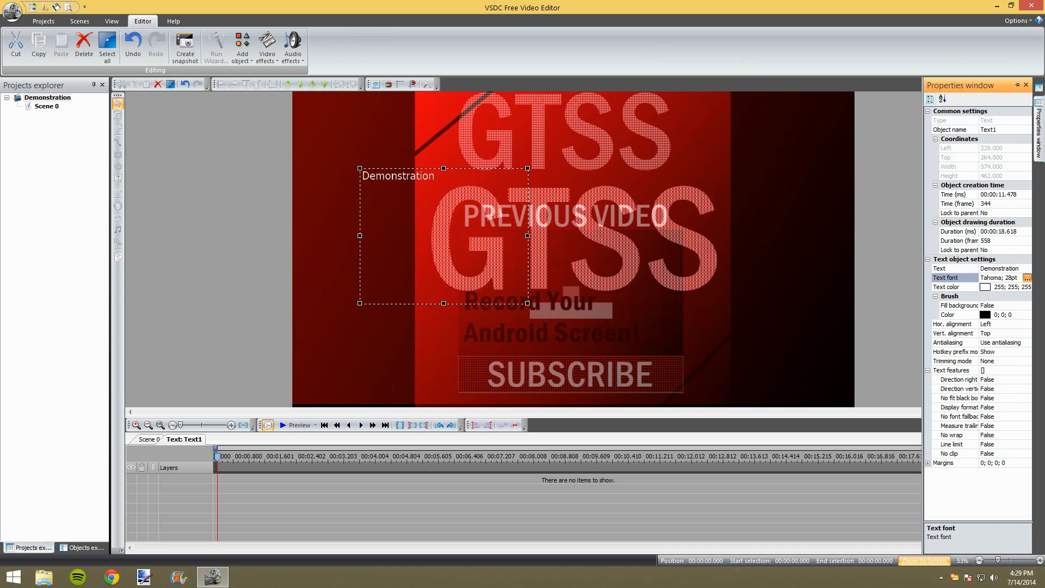
left_click(1028, 278)
left_click_drag(487, 259, 486, 252)
left_click(446, 275)
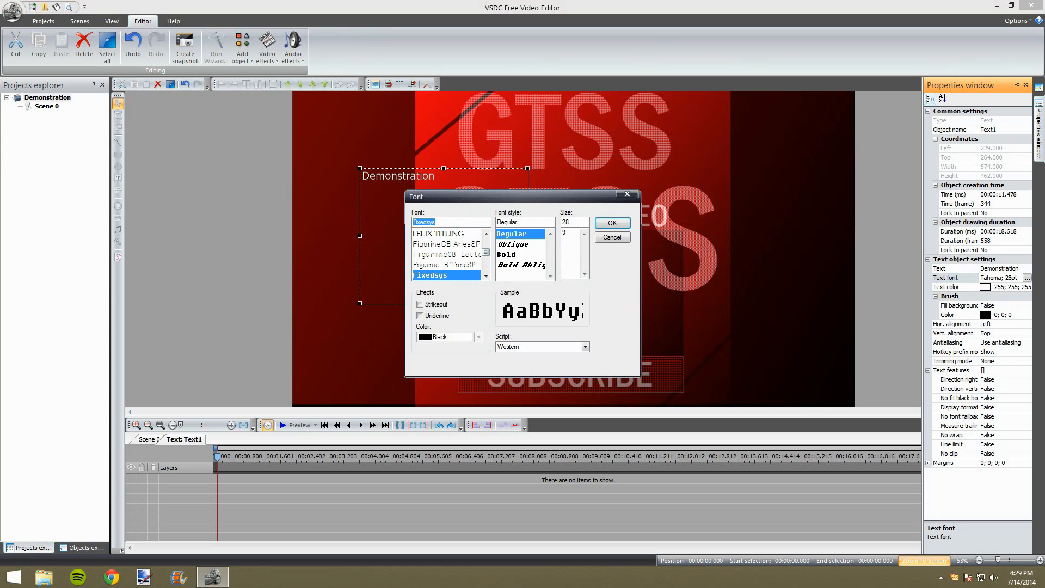
left_click(521, 254)
left_click(521, 265)
left_click(521, 255)
double_click(566, 222)
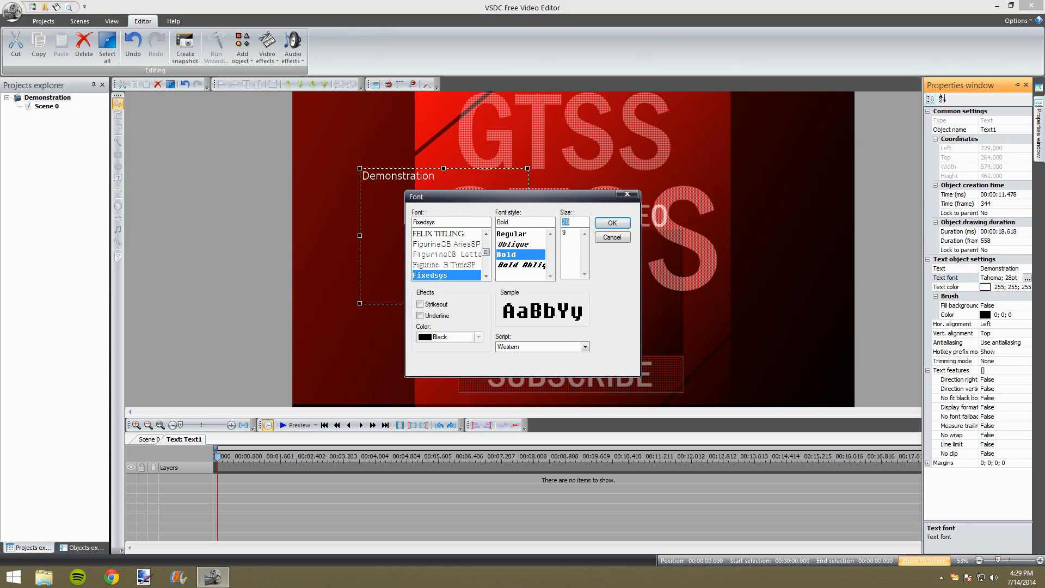
type("80")
key("Return")
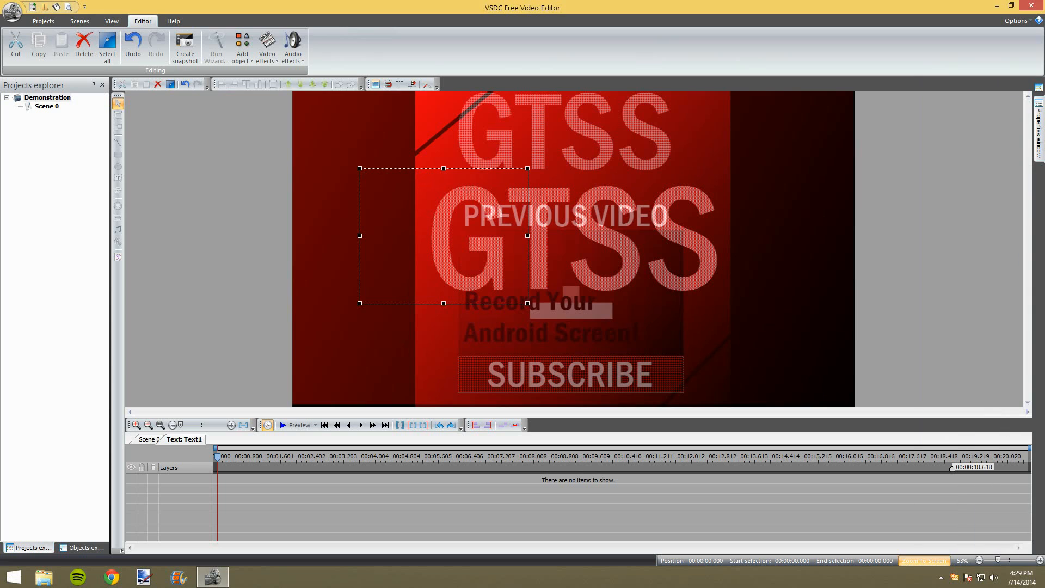
Reopen the text object's font settings and set the Fixedsys size to 9
right_click(424, 252)
left_click(460, 382)
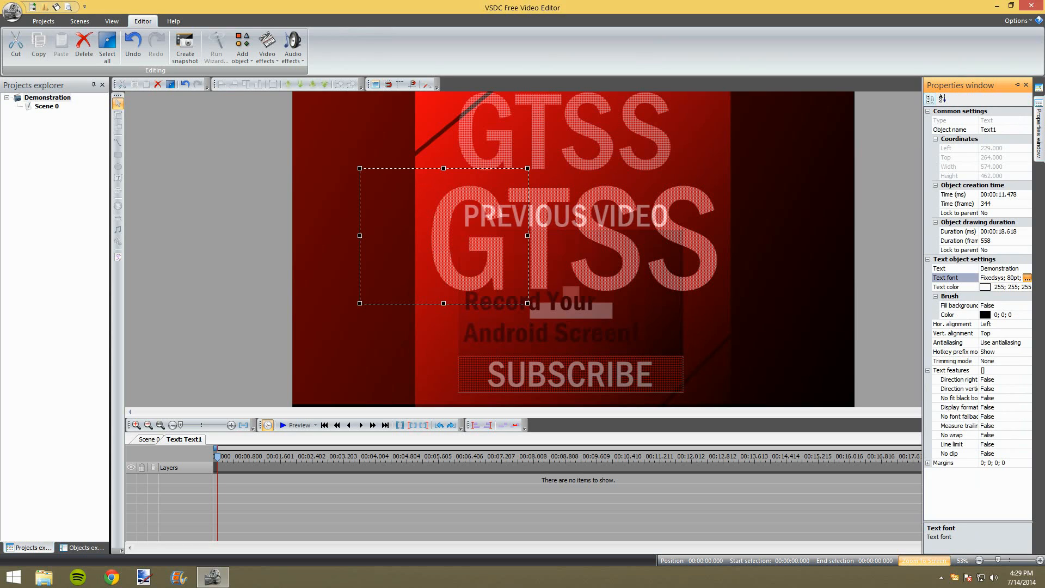
left_click(1027, 278)
left_click(565, 232)
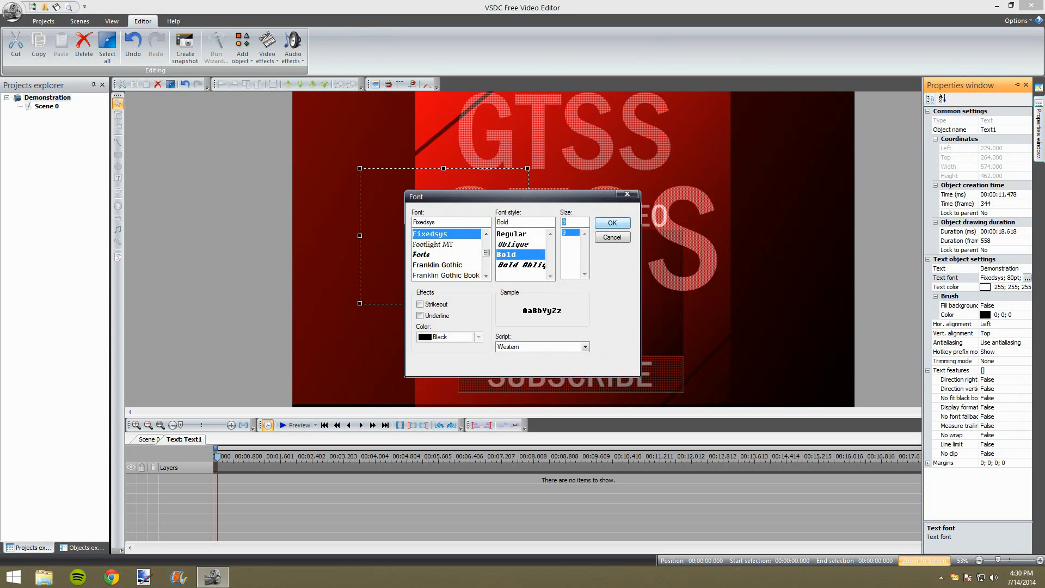
left_click(613, 224)
left_click(444, 236)
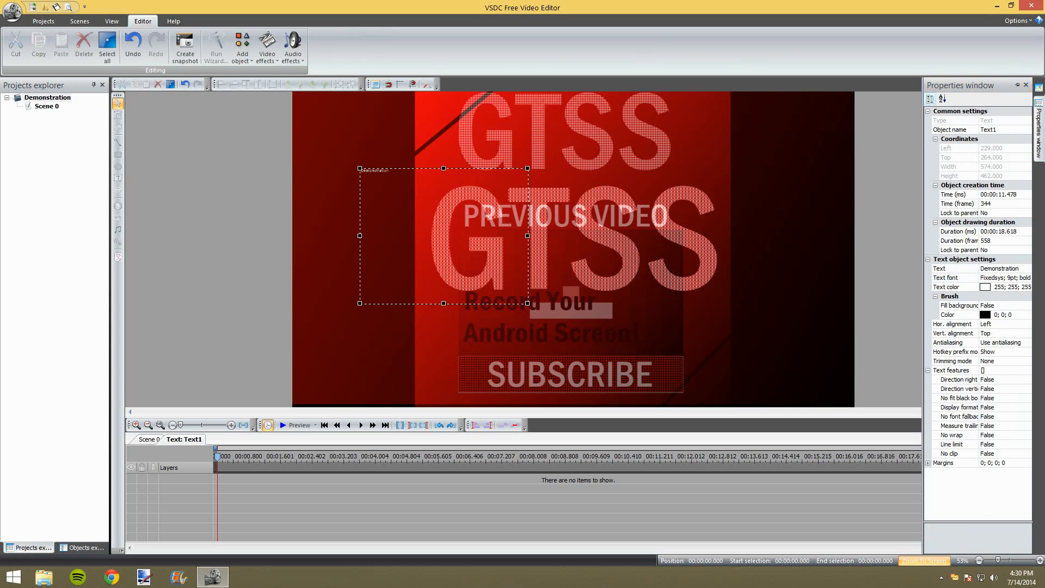
left_click(610, 245)
left_click(375, 170)
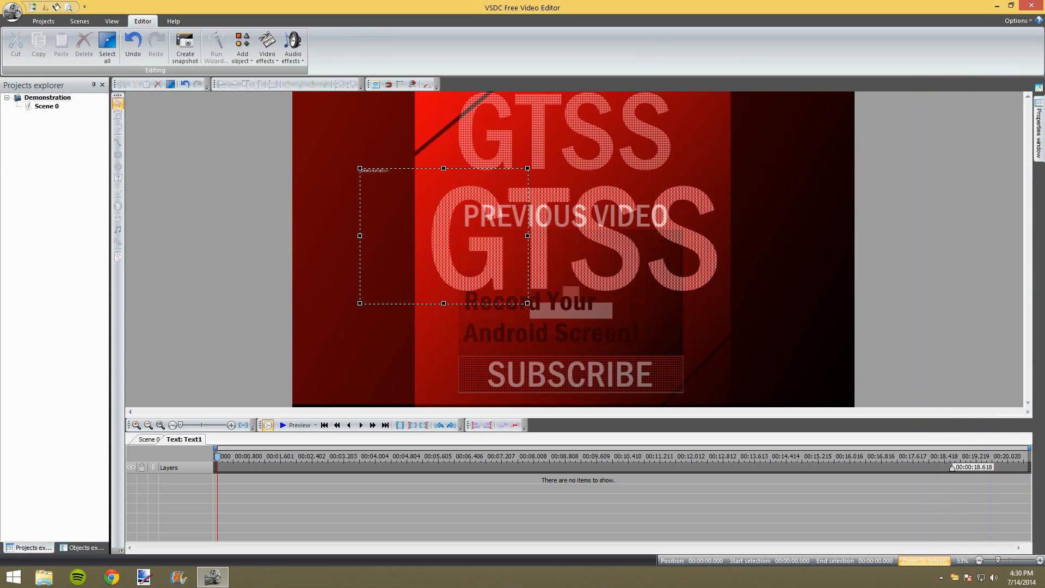
Change the text object's text colour to dark blue (36; 0; 192)
right_click(376, 176)
left_click(397, 309)
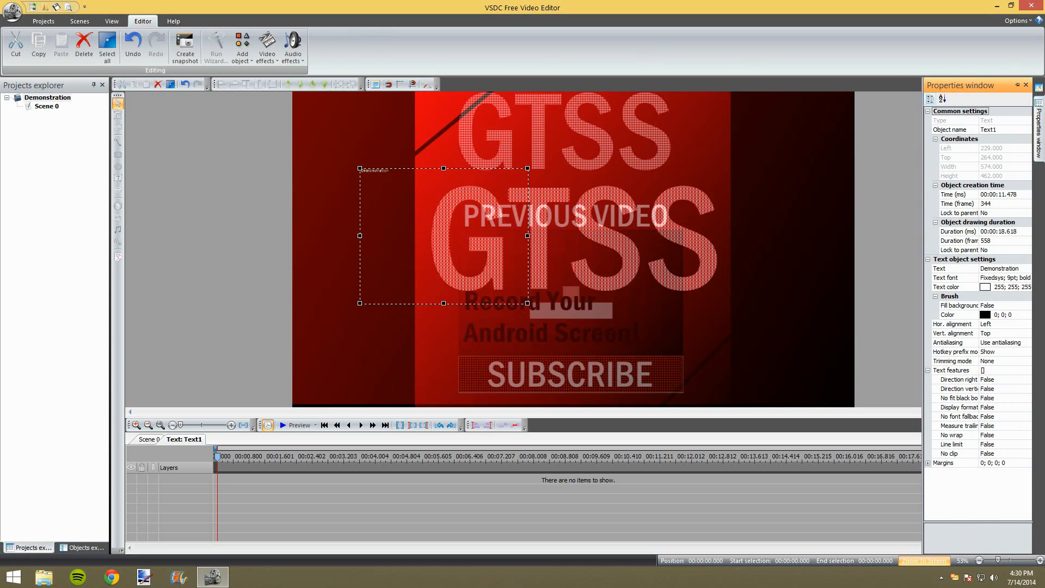
left_click(946, 287)
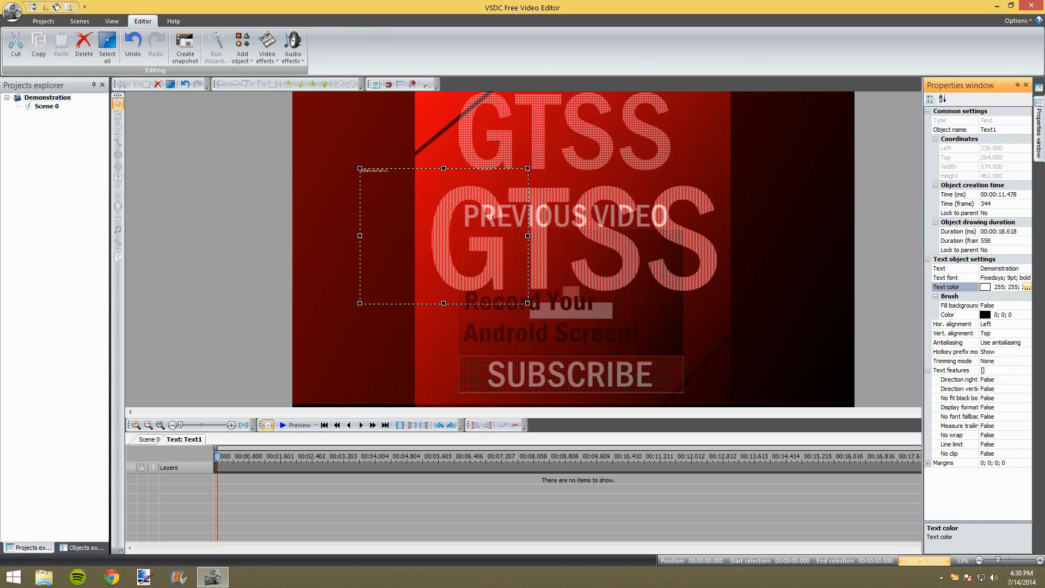
left_click(1027, 288)
left_click(525, 281)
left_click(518, 251)
left_click(582, 220)
Enable the text object's background fill in purple, close its properties and return to Scene 0
double_click(988, 306)
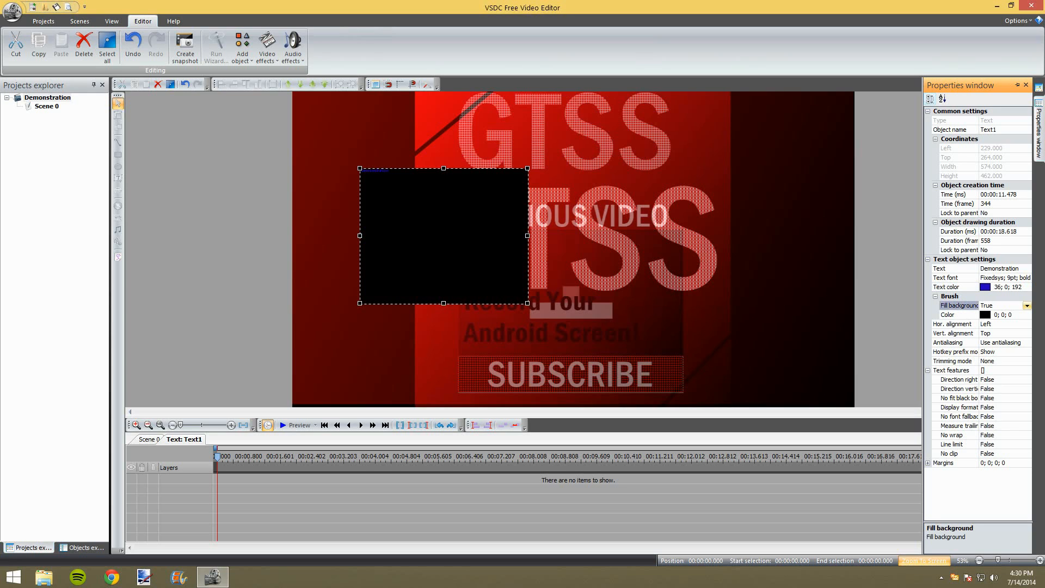
left_click(1020, 314)
left_click(1027, 315)
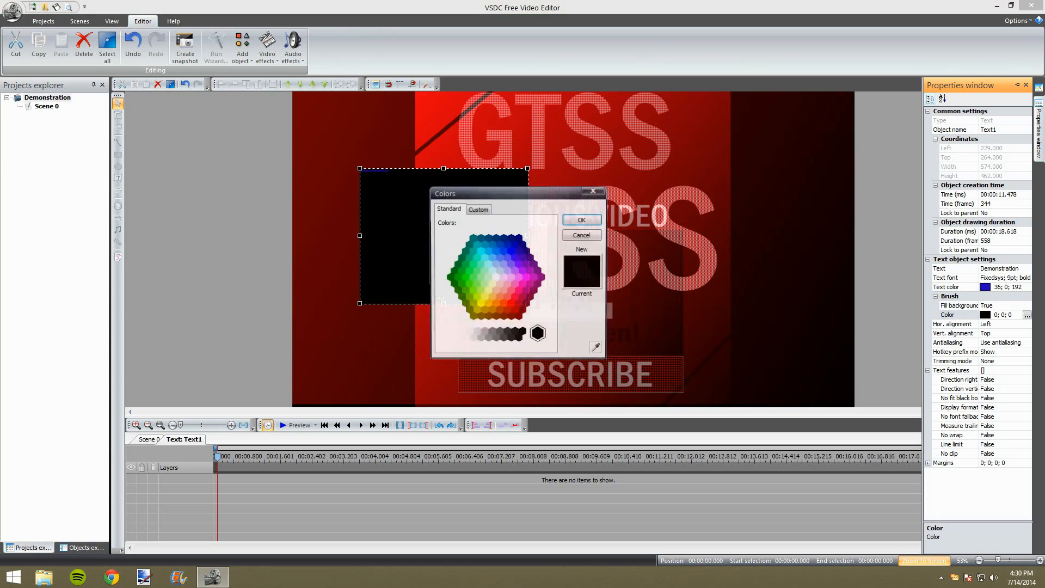
left_click(526, 264)
left_click(583, 220)
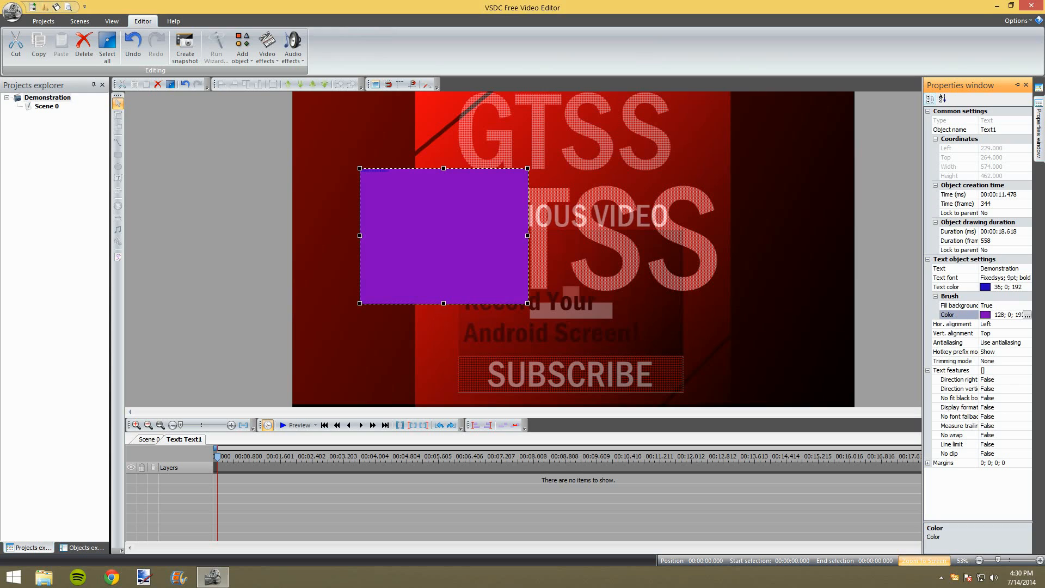
left_click(1027, 85)
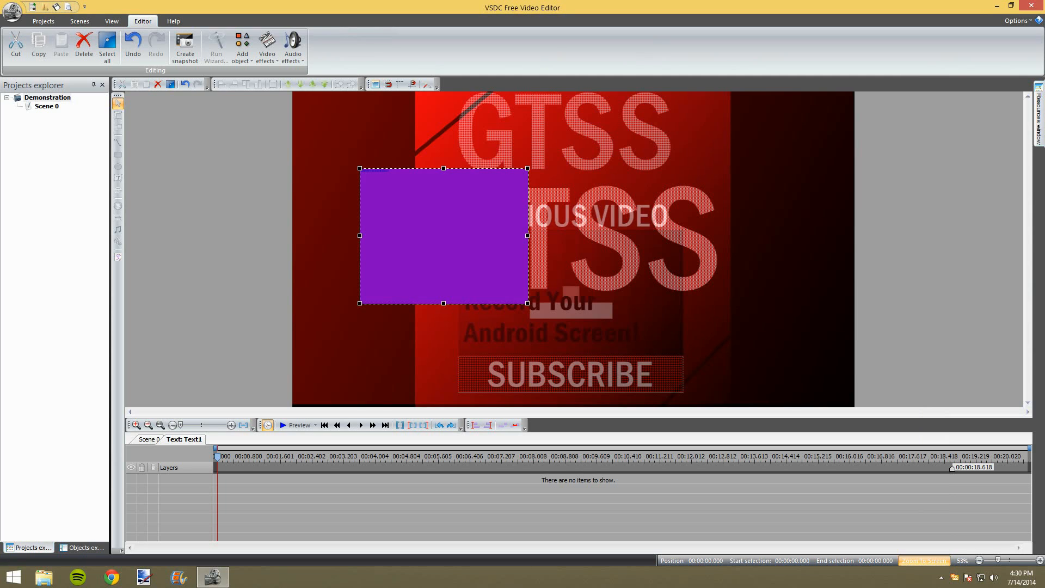
left_click(149, 440)
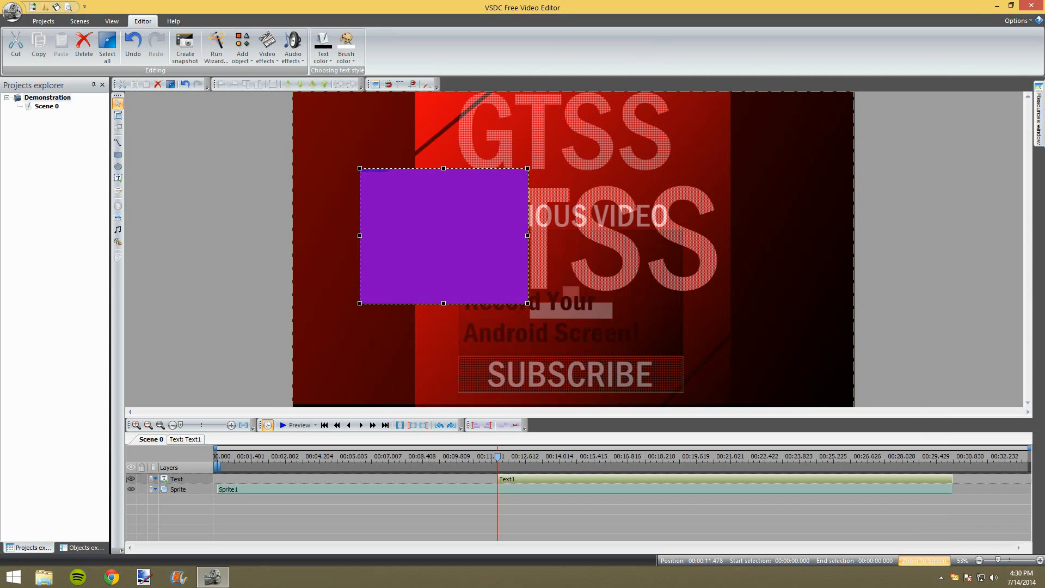
Shift the text object to the scene's start, check the frame at about 14.41 seconds, and delete the text
left_click_drag(545, 479, 263, 479)
left_click_drag(498, 456, 570, 456)
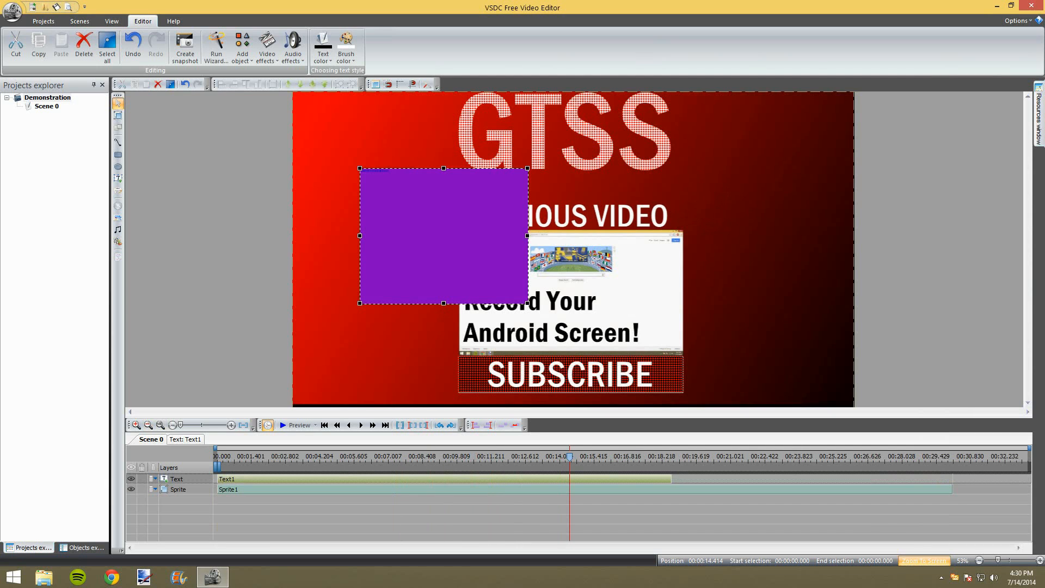
key("Delete")
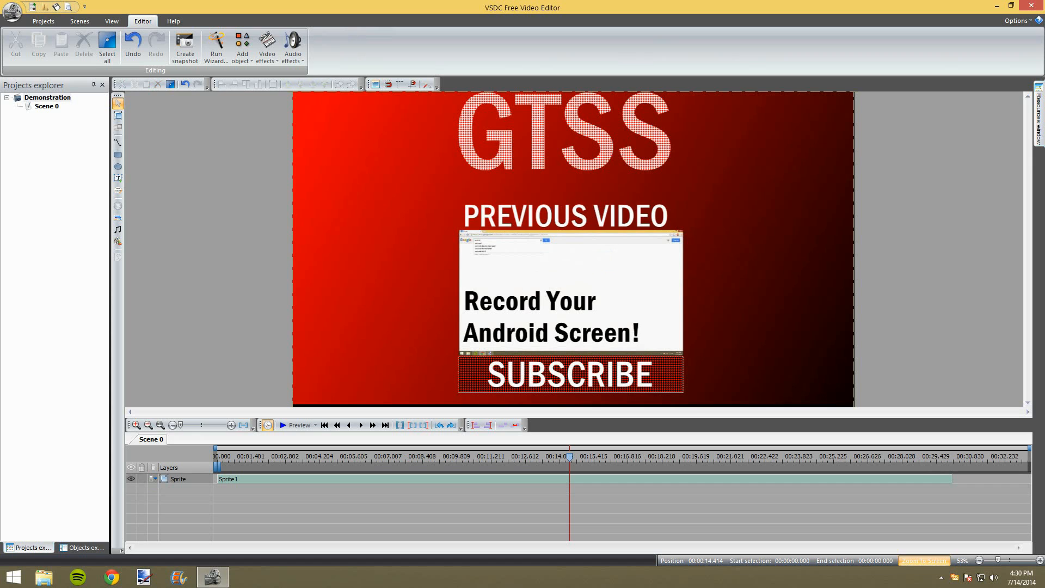
Move the timeline cursor to about 3.34 seconds, and open the image file selection and cancel it
left_click_drag(569, 456, 298, 457)
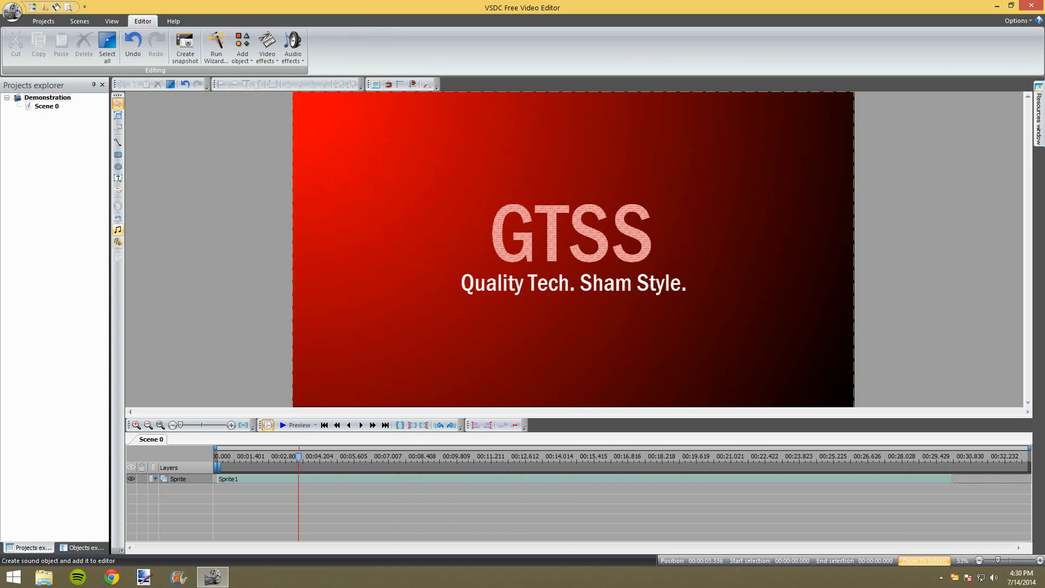
left_click(118, 218)
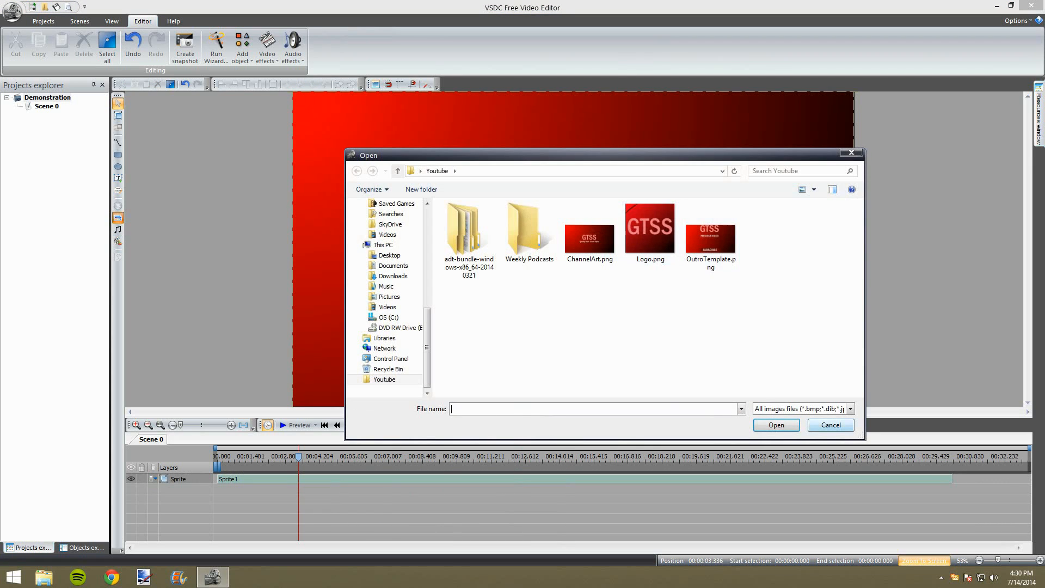
left_click(831, 425)
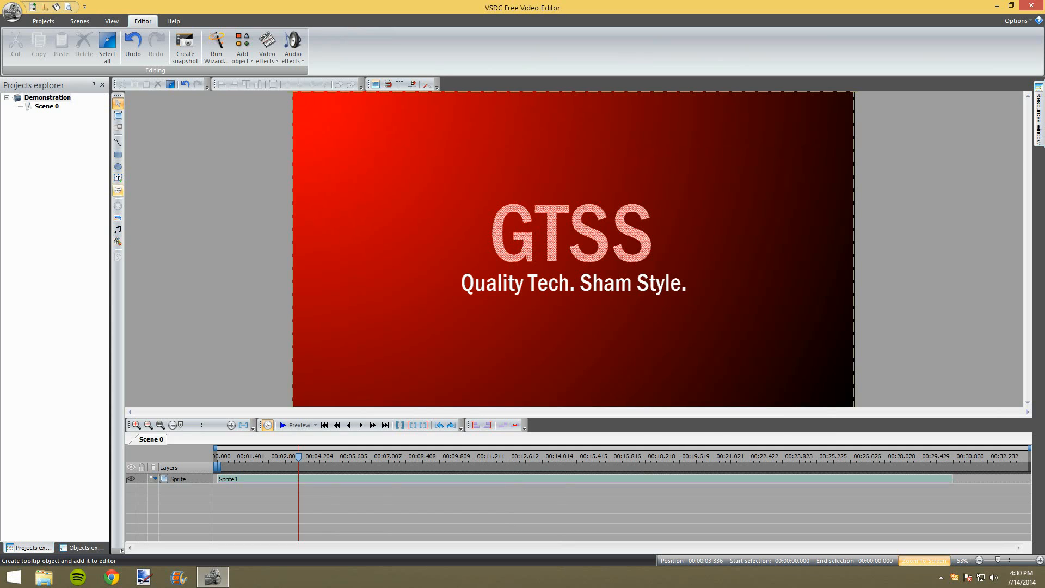
Try adding a small sprite near the frame's upper-left corner, shift it slightly, and delete it
left_click(117, 115)
left_click(590, 340)
mouse_move(362, 132)
left_mouse_down()
mouse_move(419, 192)
mouse_move(423, 210)
left_mouse_up()
left_click_drag(393, 170, 369, 178)
key("Delete")
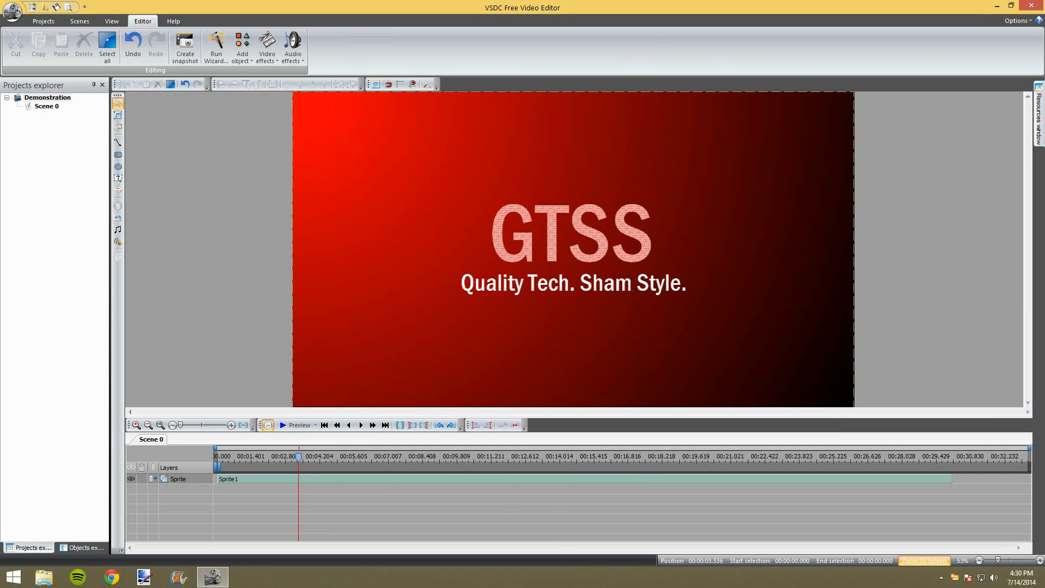
Narrow the imported clip sequence to roughly the left half of the frame
left_click(393, 194)
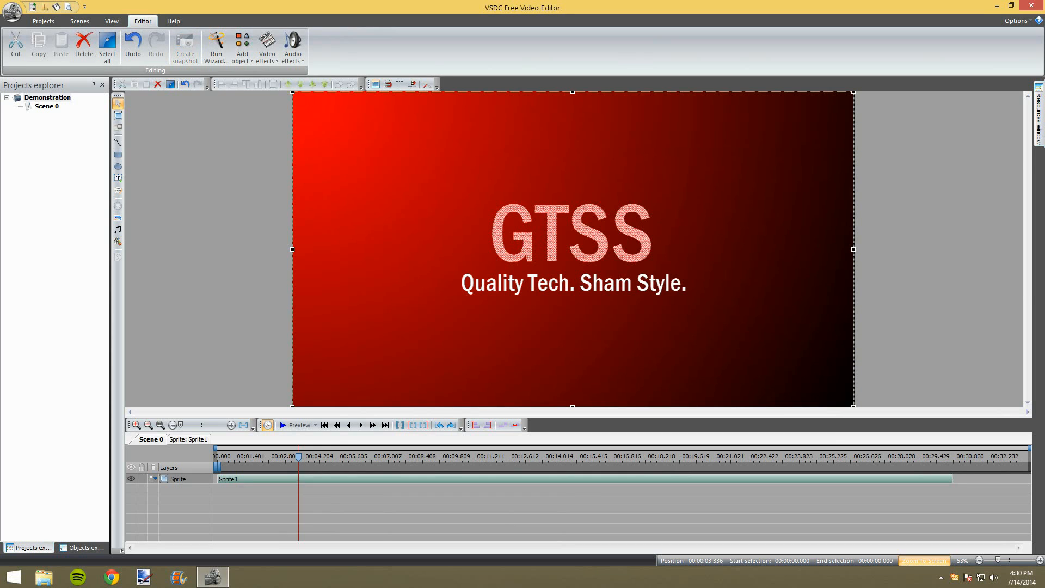
left_click_drag(854, 250, 554, 249)
left_click(643, 250)
Insert OutroTemplate.png at the timeline cursor, sized to cover about the left half of the frame
left_click(117, 217)
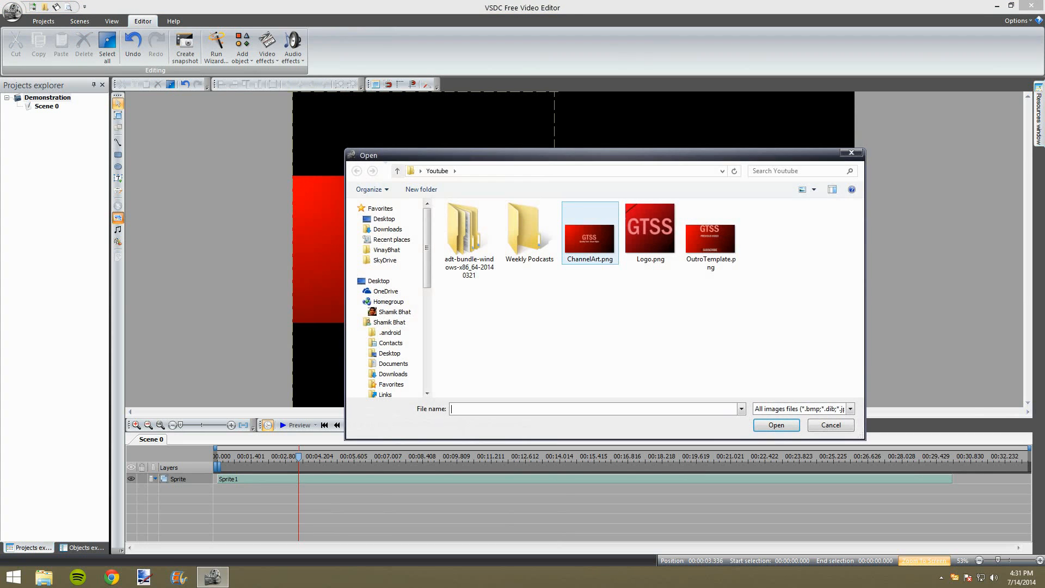
left_click(590, 234)
left_click(650, 229)
left_click(710, 237)
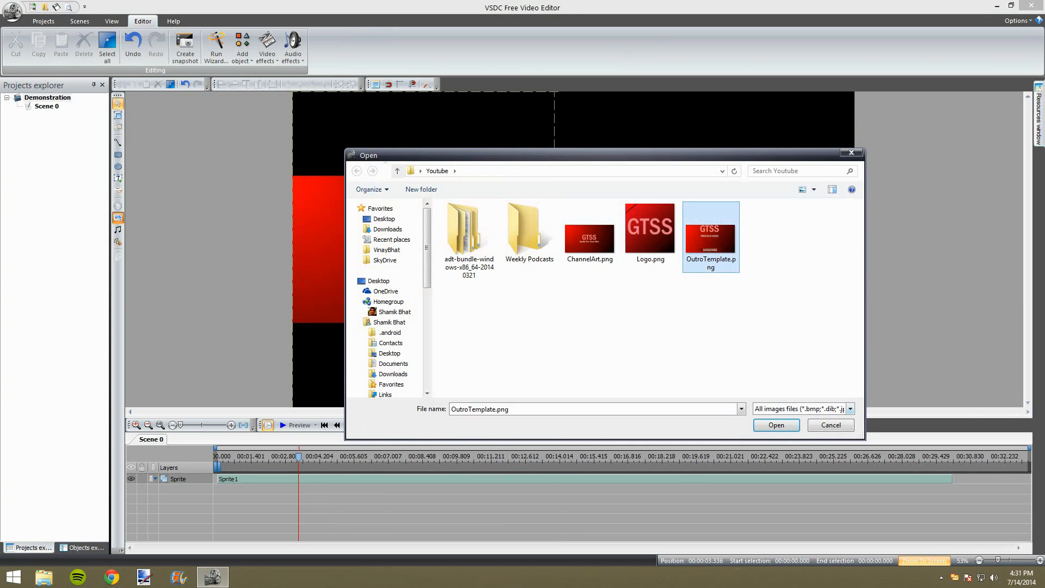
left_click(776, 425)
left_click(595, 341)
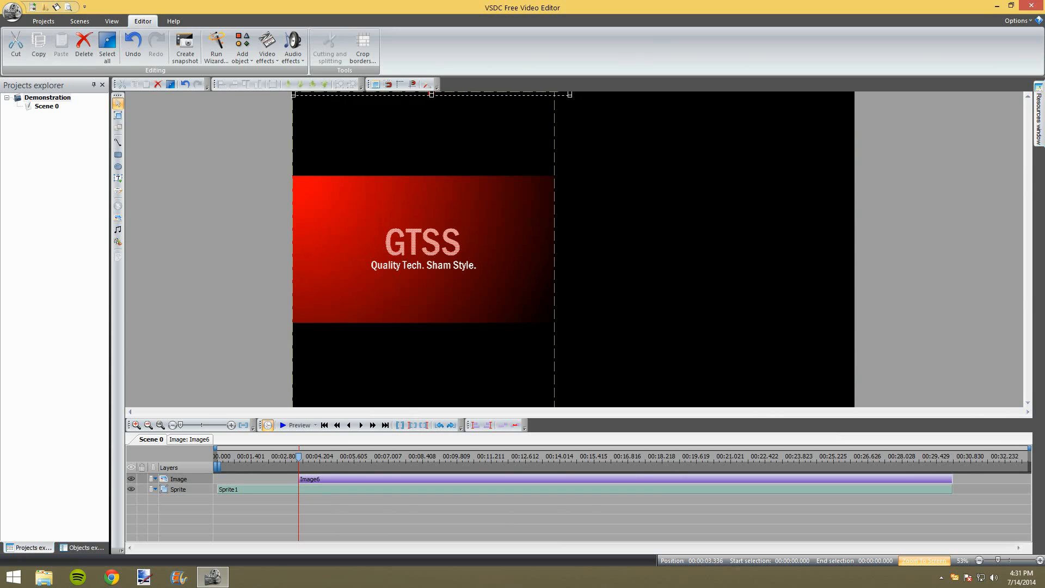
left_click_drag(567, 128, 555, 404)
Move the outro image into the right half of the frame and adjust its size and position to fit there
left_click_drag(424, 248, 688, 249)
mouse_move(820, 249)
left_mouse_down()
mouse_move(860, 249)
mouse_move(825, 249)
left_mouse_up()
left_click_drag(746, 249, 774, 244)
Widen the clip sequence slightly to the middle of the frame and check the side-by-side layout with the outro image
left_click(423, 249)
left_click_drag(554, 249, 574, 249)
left_click(720, 248)
left_click(921, 248)
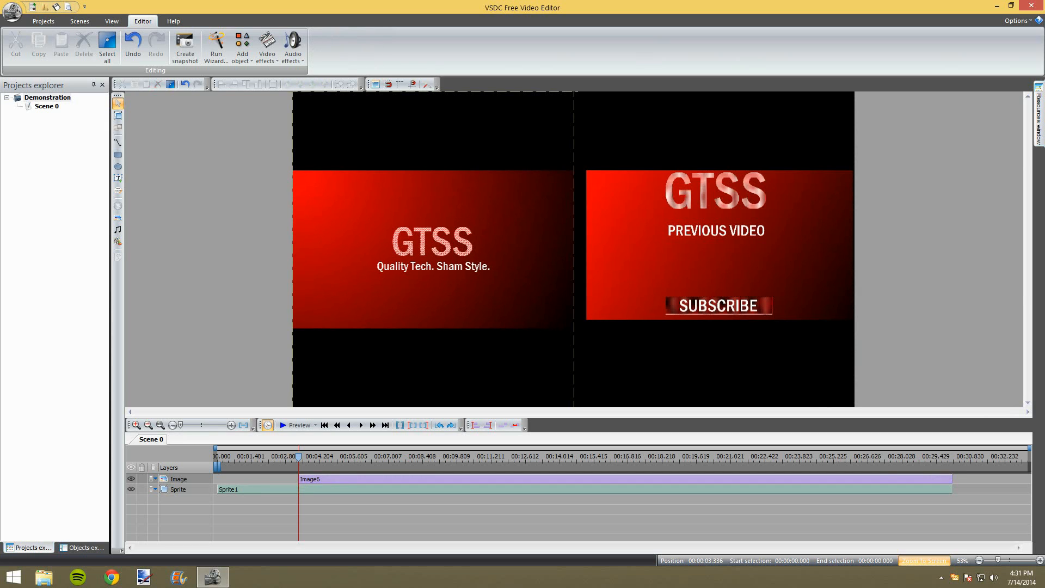
left_click(719, 245)
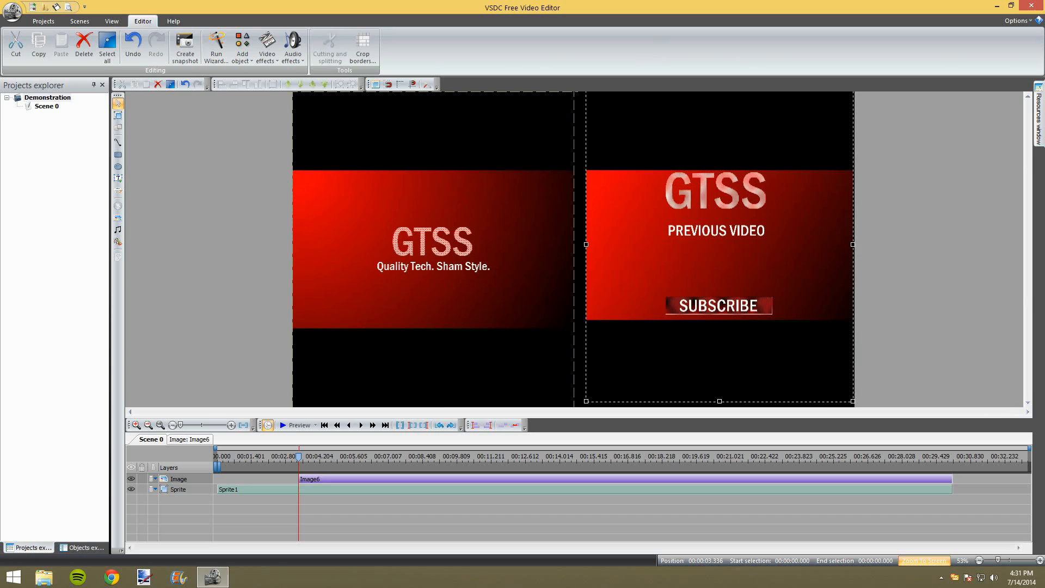
Delete the clip sequence and the outro image from the scene
left_click(434, 248)
key("Delete")
left_click(720, 245)
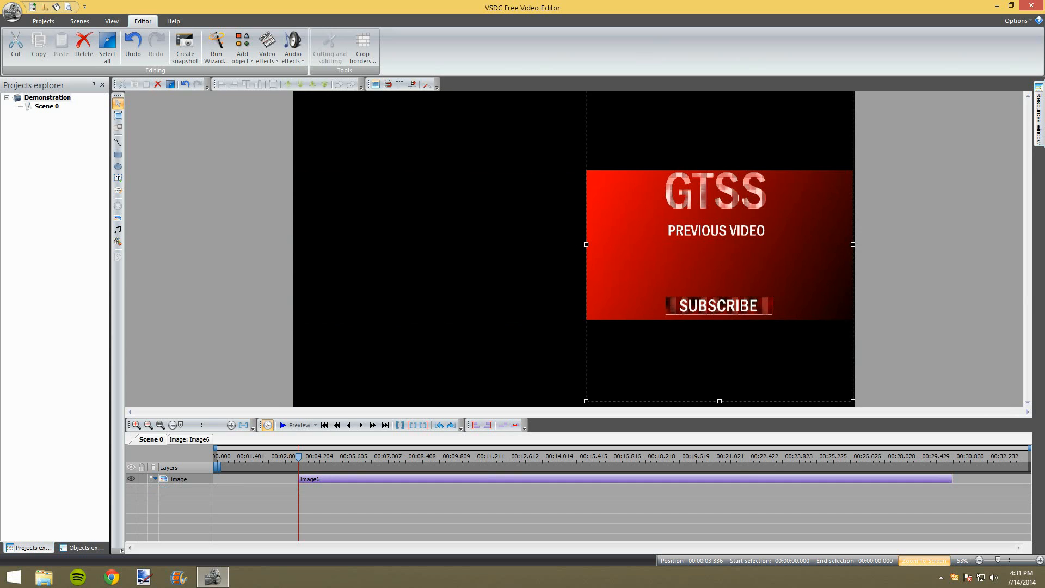
key("Delete")
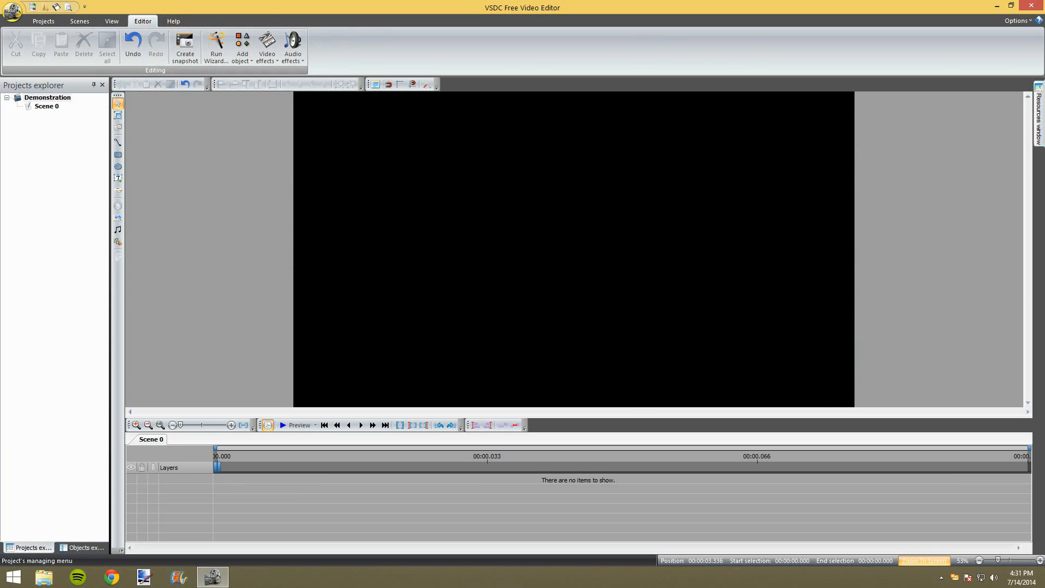
left_click(12, 10)
left_click(48, 55)
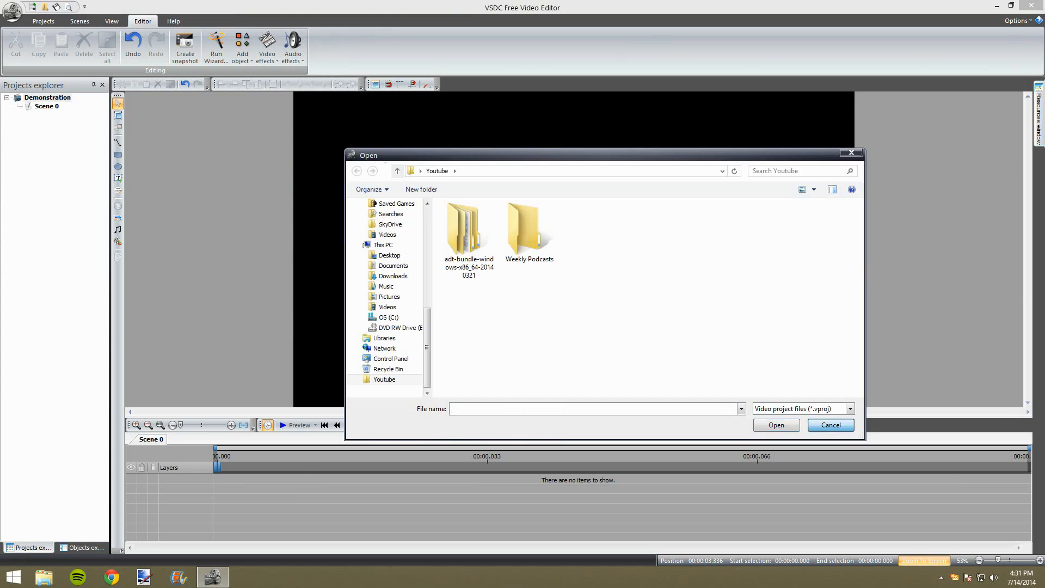
left_click(830, 425)
Create a new 1920x1080, 29.970 fps project named Project 2, using the option to import videos and images
left_click(43, 21)
left_click(12, 11)
left_click(44, 32)
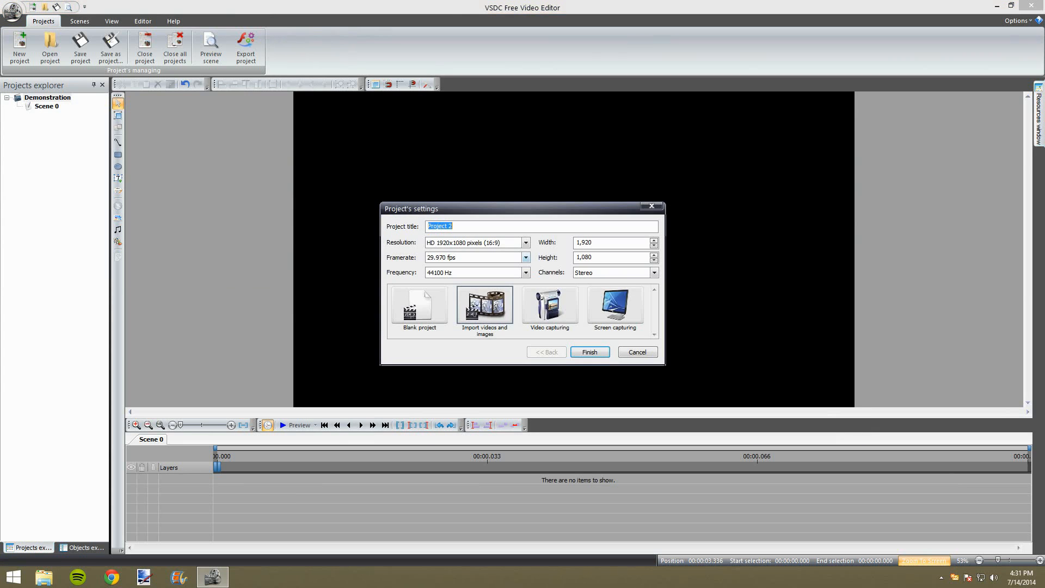
key("Return")
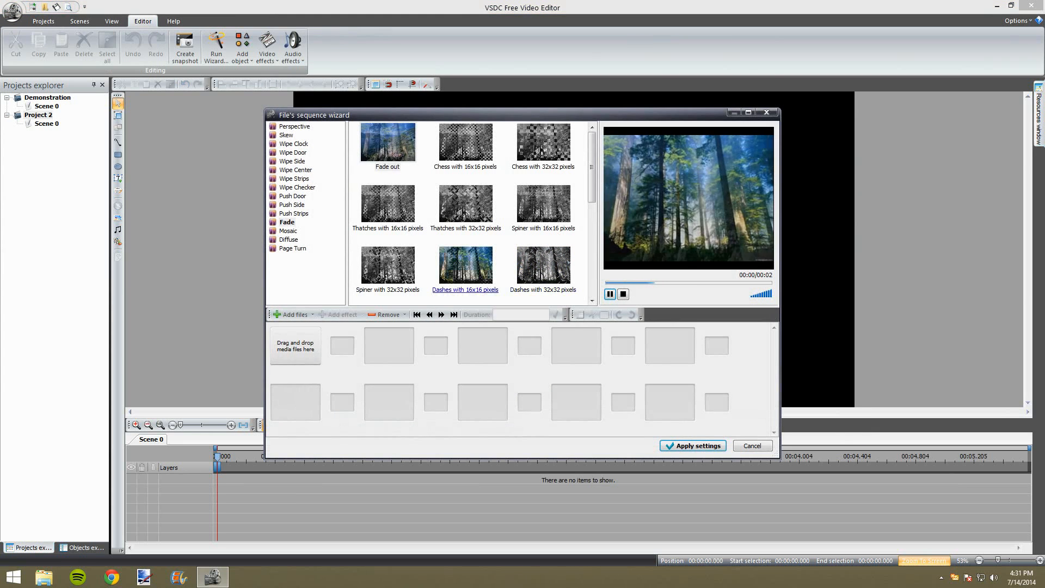
Add ChannelArt.png, Intro.wmv, Logo.png, NextOutro.avi and OutroTemplate.png to the file sequence and place it in the scene
left_click(292, 314)
left_click(651, 231)
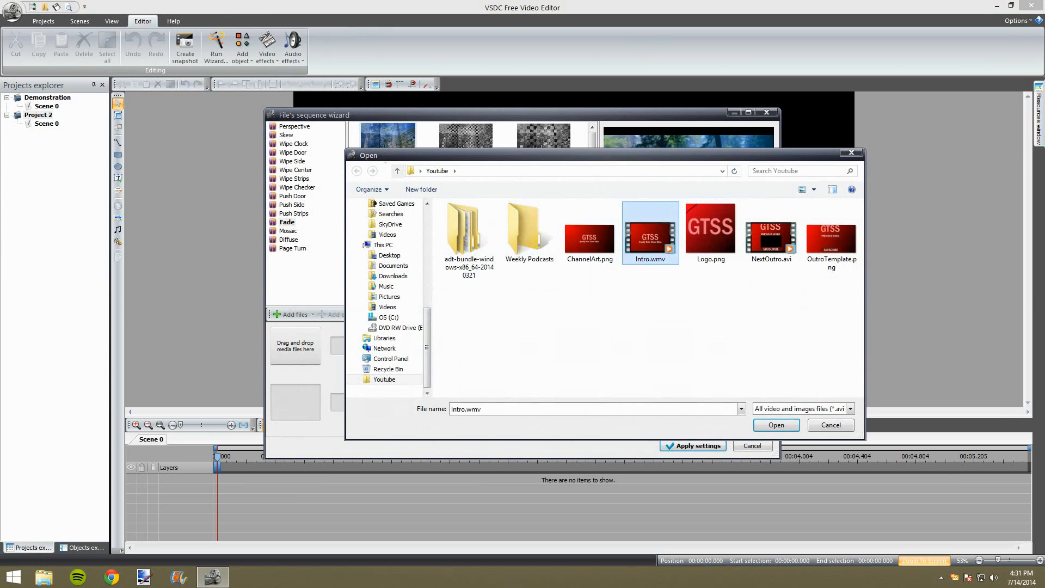
left_click(590, 232, "ctrl")
left_click(711, 232, "ctrl")
left_click(771, 232, "ctrl")
left_click(831, 232, "ctrl")
left_click(776, 426)
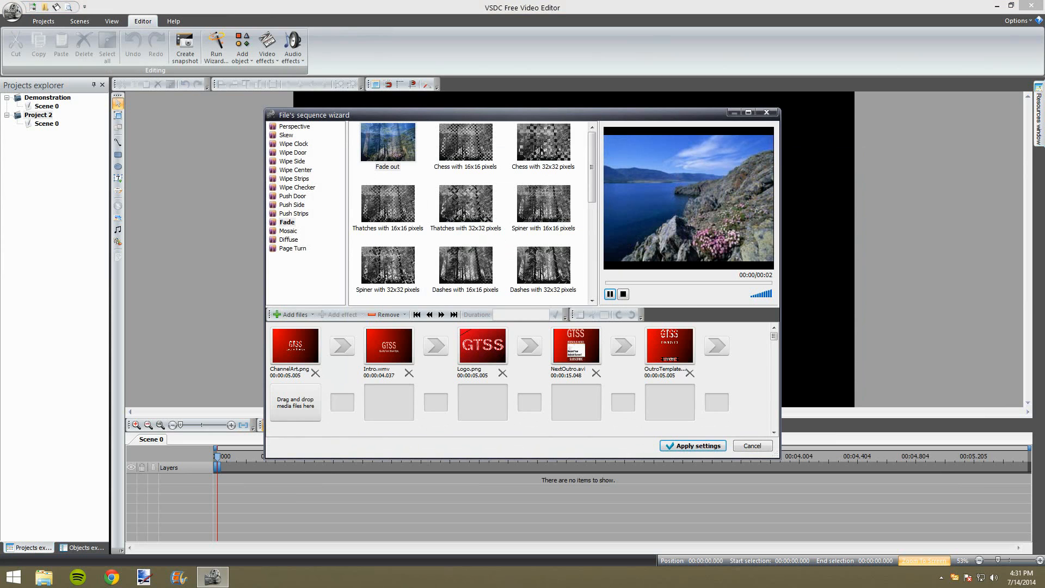
key("Return")
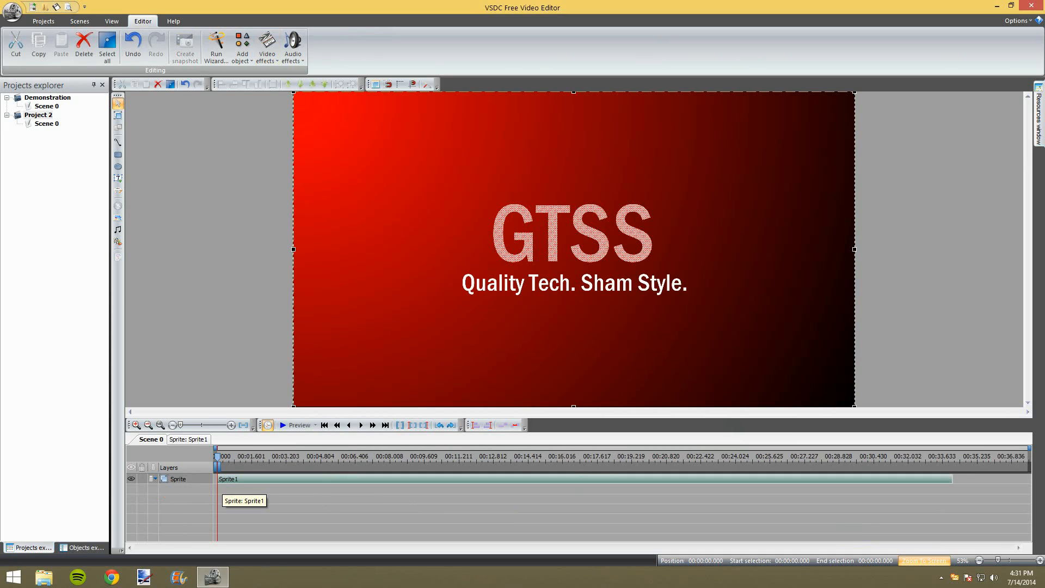
Open the sprite's contents and shorten the first image on the timeline to about 2 seconds
double_click(225, 480)
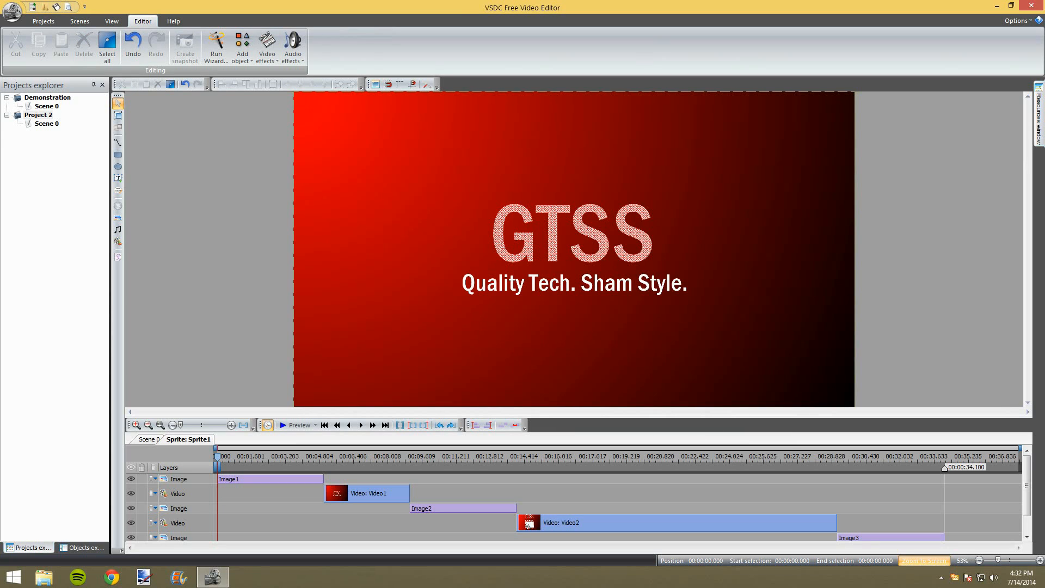
left_click(178, 480)
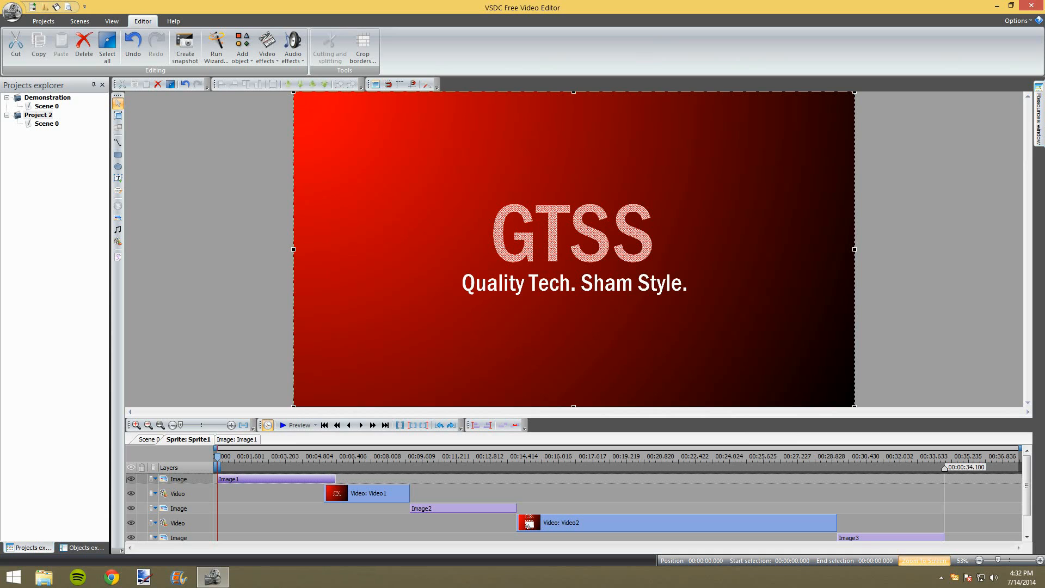
left_click_drag(218, 456, 322, 456)
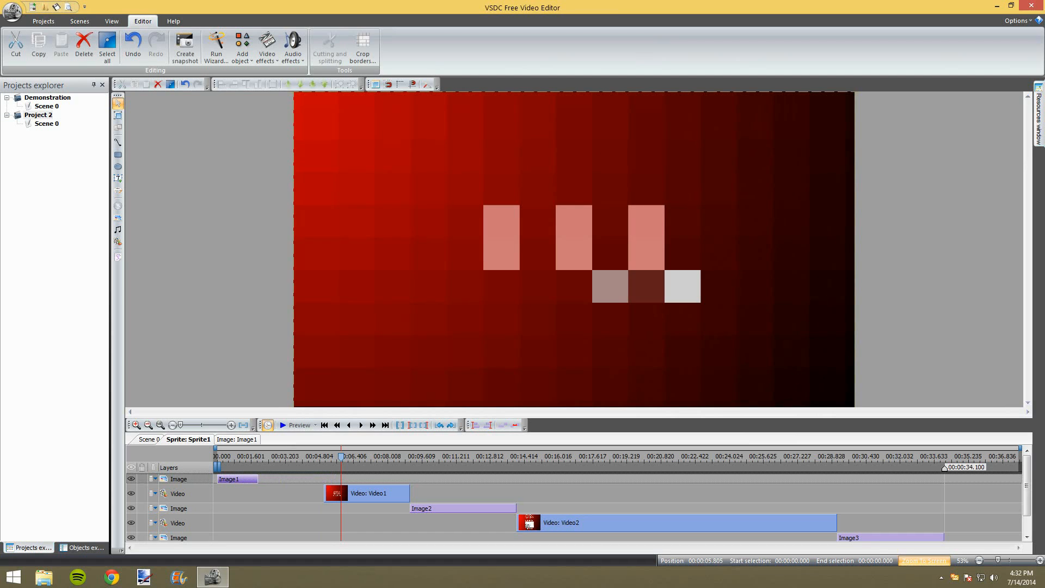
Move the first video clip earlier so it starts where the shortened first image ends, and inspect the clip's own timeline
double_click(368, 493)
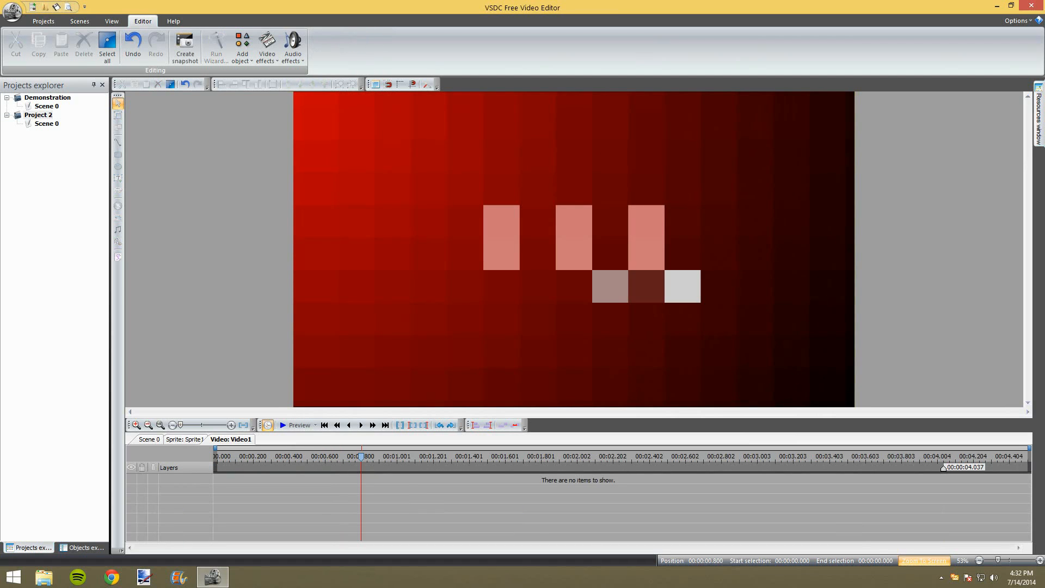
left_click(185, 439)
left_click_drag(368, 493, 297, 494)
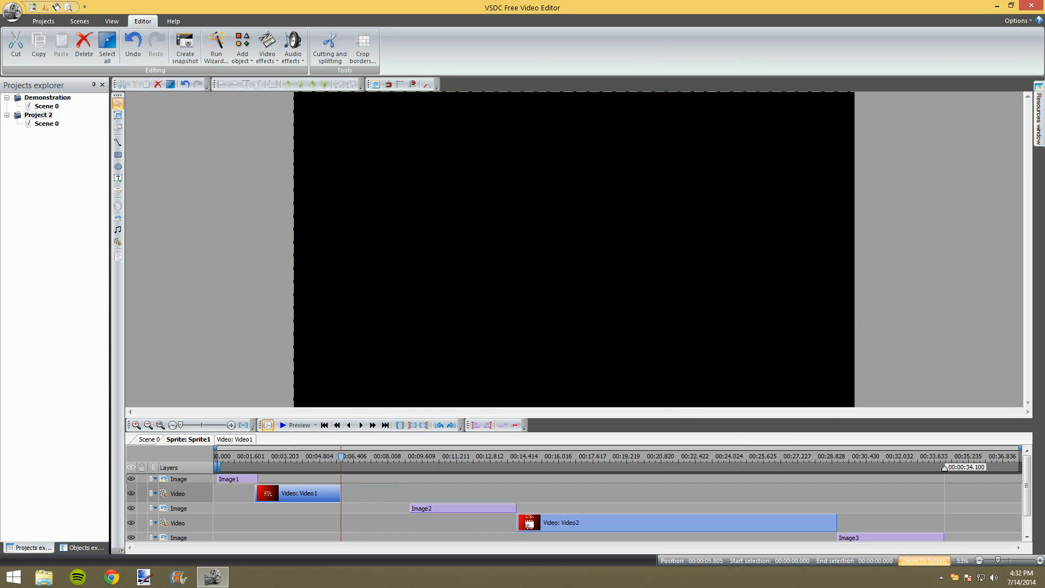
double_click(299, 493)
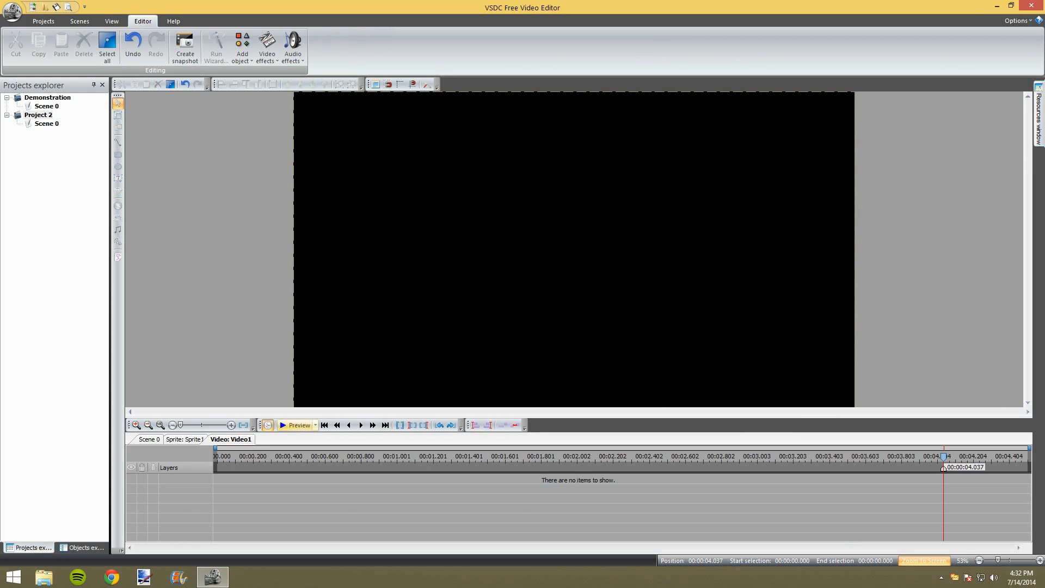
left_click(188, 439)
Shrink the sprite frame from its upper-left corner, shift the first video clip to overlap the first image's end, and return to the scene
left_click(376, 494)
left_click_drag(294, 92, 367, 190)
left_click_drag(340, 456, 257, 456)
left_click_drag(299, 494, 287, 494)
mouse_move(544, 234)
left_mouse_down()
mouse_move(744, 425)
mouse_move(769, 390)
mouse_move(682, 319)
mouse_move(544, 237)
left_mouse_up()
left_click(150, 439)
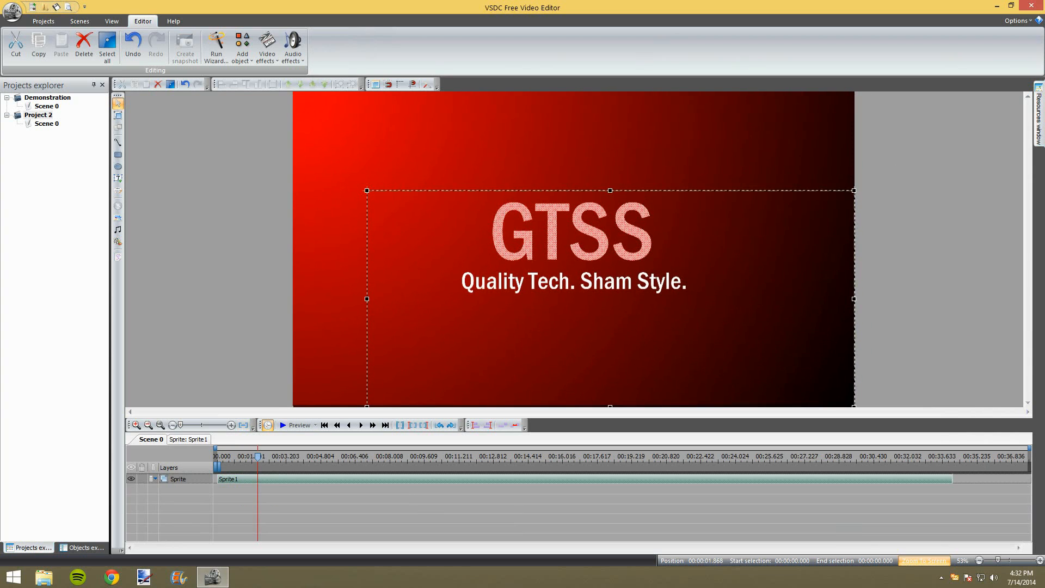
left_click(267, 46)
mouse_move(302, 85)
mouse_move(302, 109)
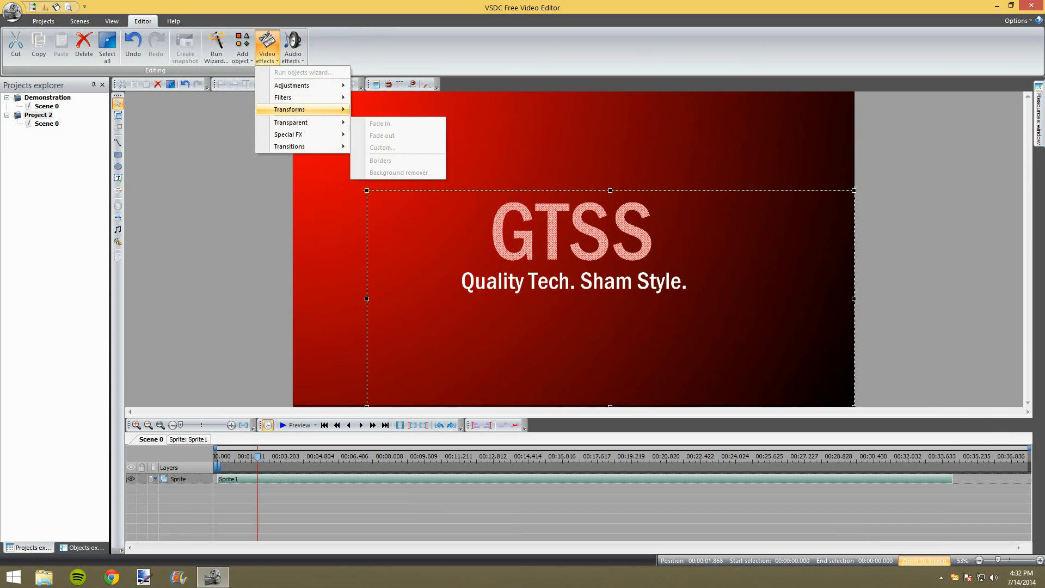
key("Escape")
key("Escape")
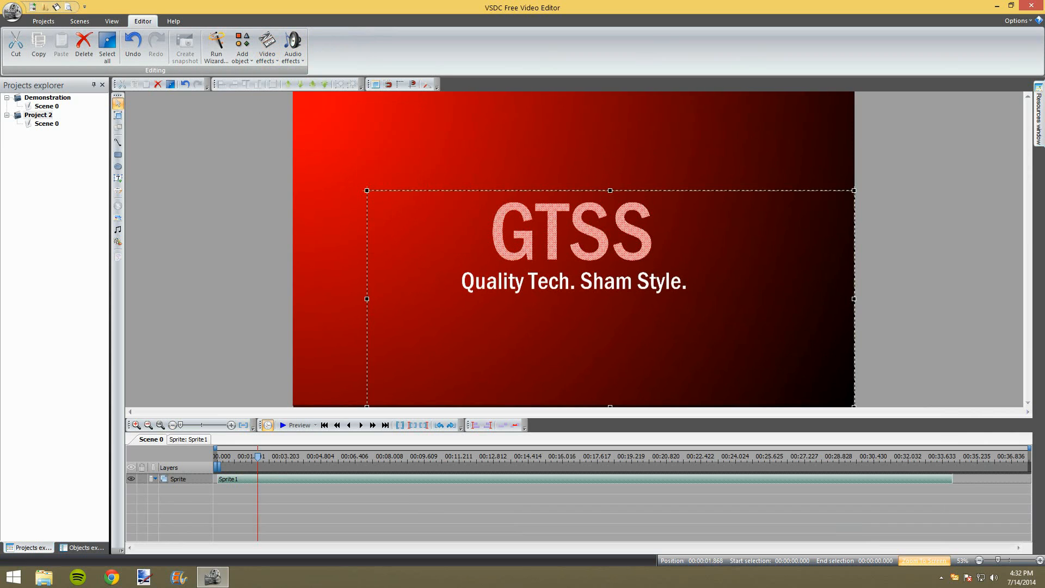
Select the first image inside the sprite and try to add a filter effect from the cursor position
double_click(238, 479)
left_click(237, 479)
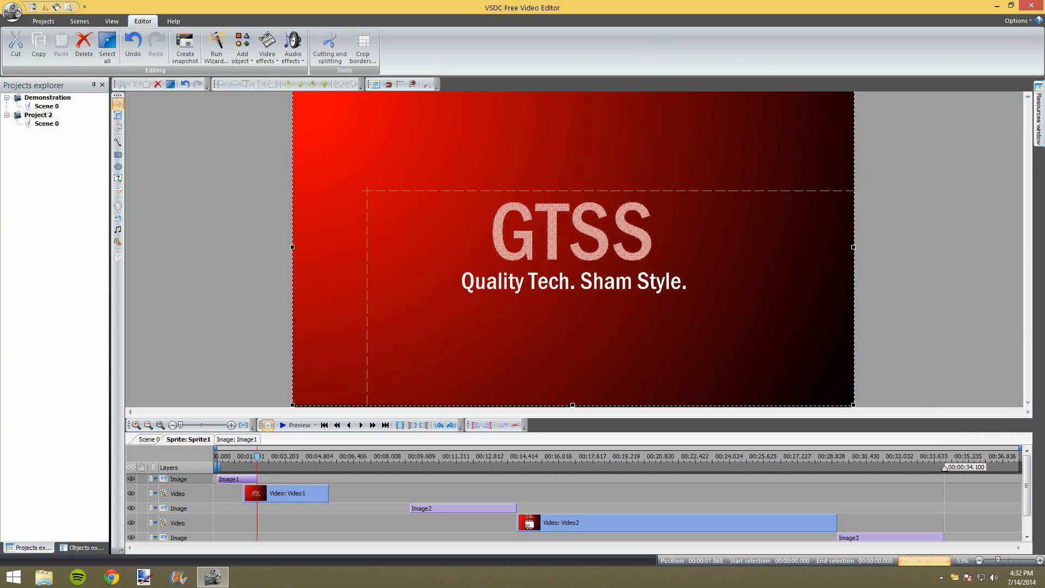
left_click(293, 49)
left_click(268, 49)
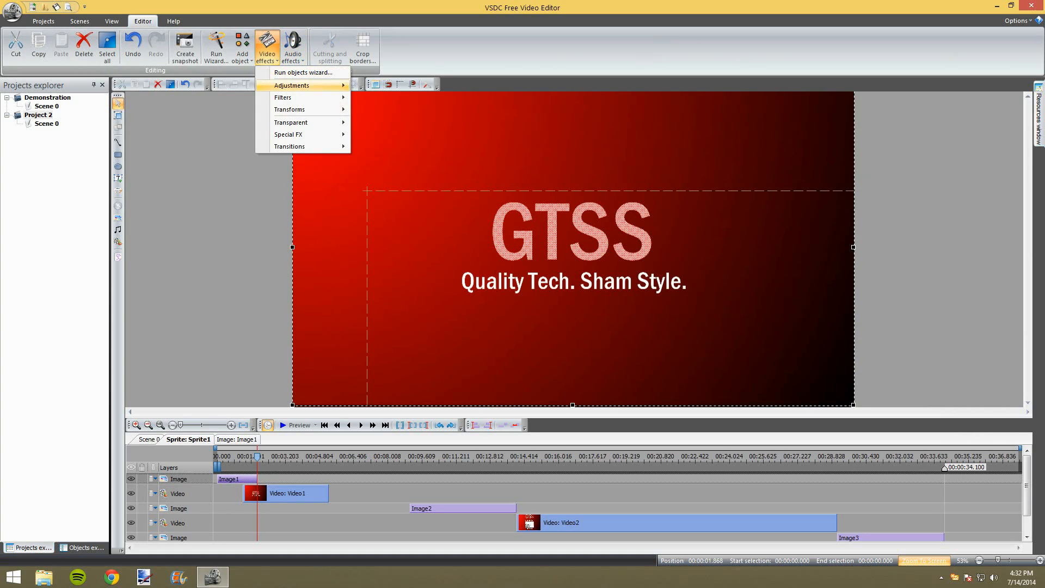
mouse_move(302, 98)
left_click(388, 111)
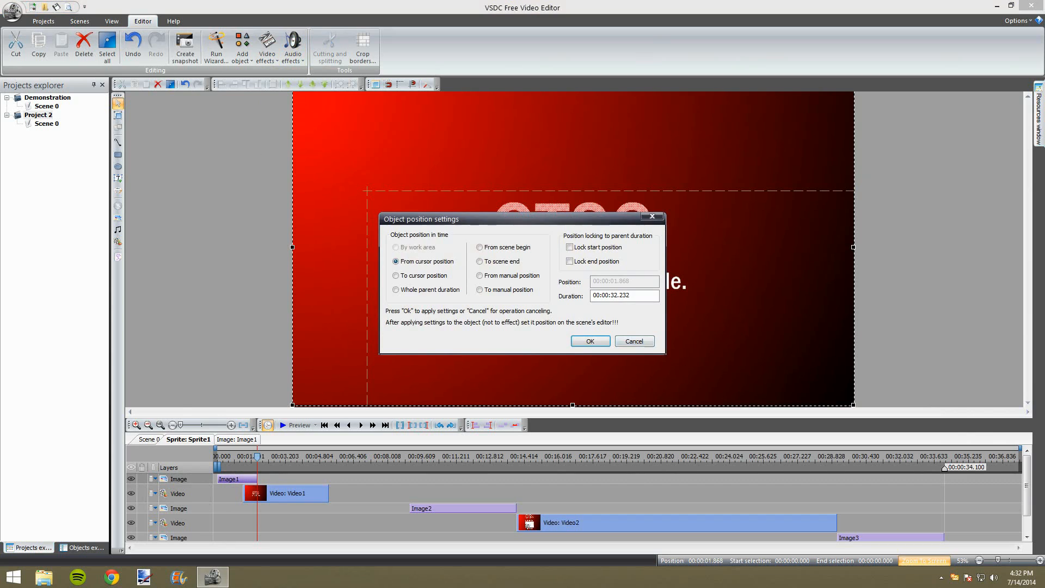
key("Return")
Add a Water effect to the sprite's timeline, starting from the cursor position
left_click(267, 49)
mouse_move(305, 98)
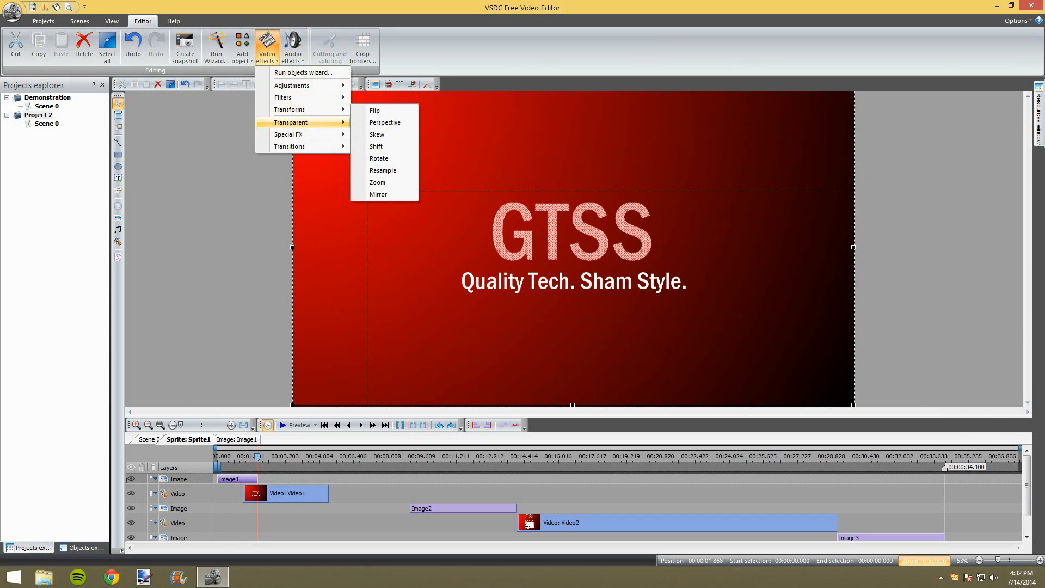
mouse_move(304, 135)
left_click(376, 135)
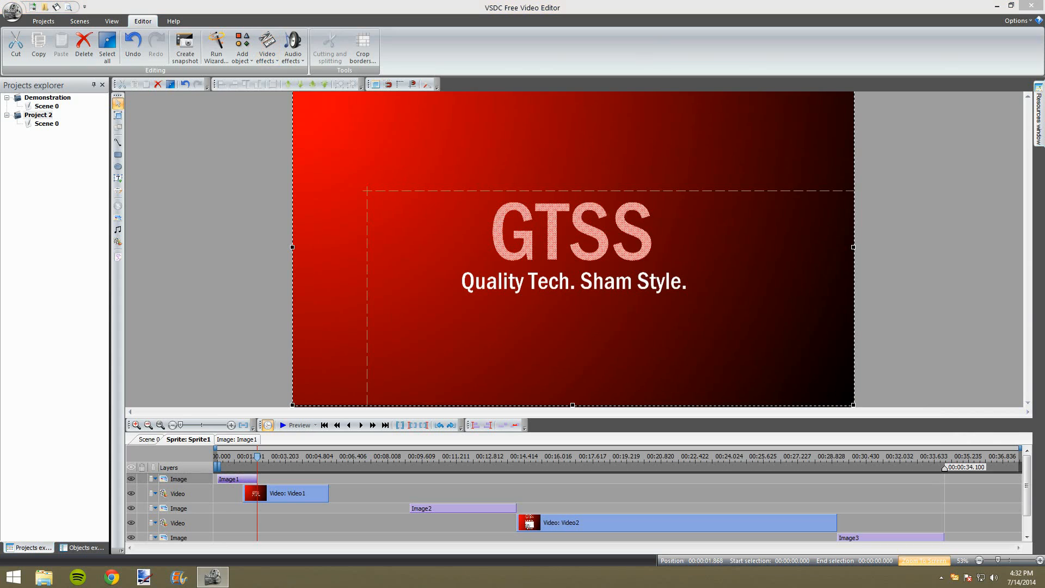
left_click(590, 340)
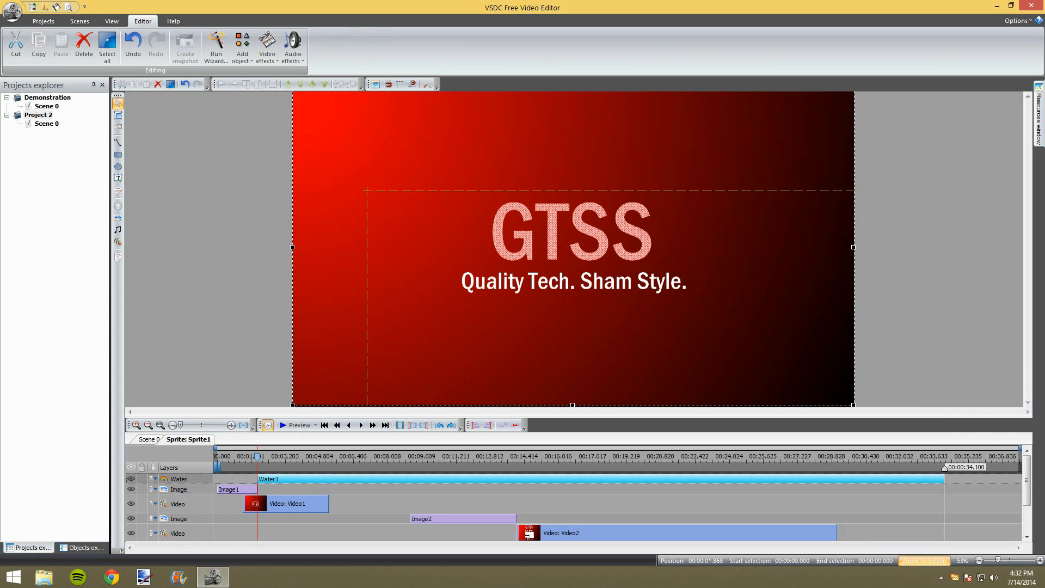
Move the timeline cursor back to about 1 second and preview the scene
mouse_move(257, 457)
left_mouse_down()
mouse_move(285, 457)
mouse_move(238, 456)
left_mouse_up()
left_click(297, 425)
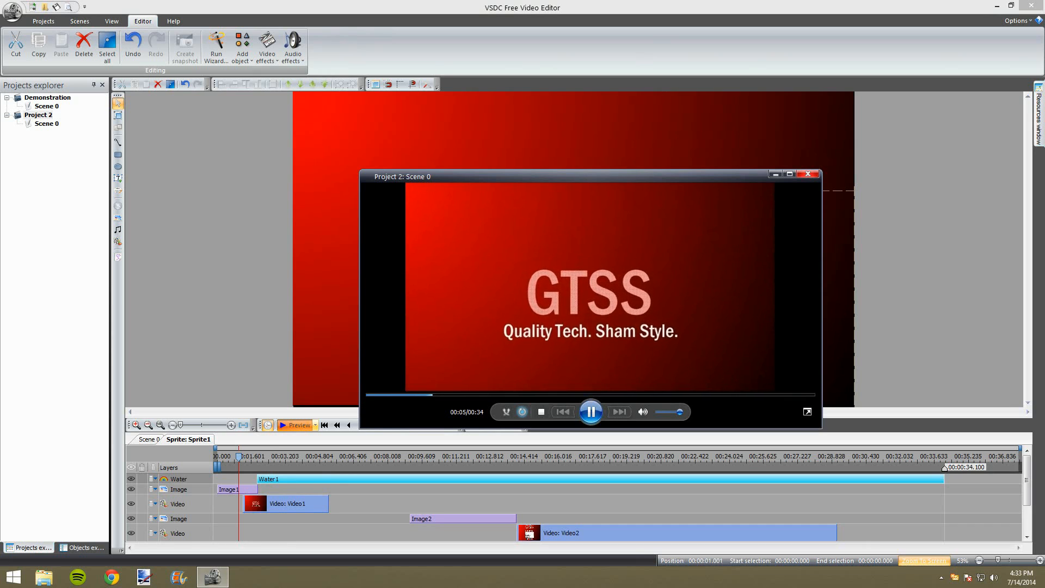
left_click(809, 175)
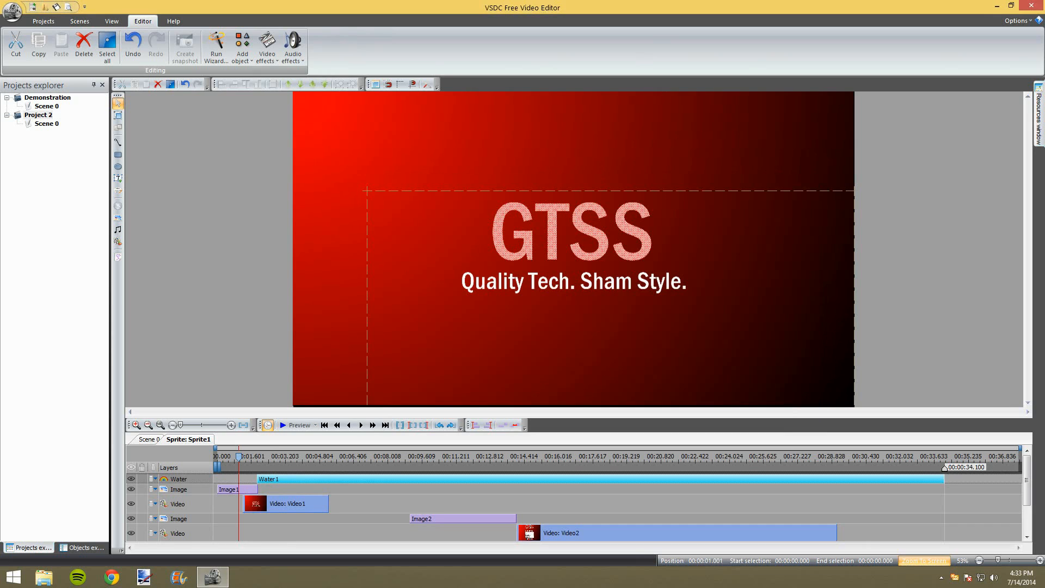
Open the project's export window and review its target devices, output formats and built-in video editor
left_click(44, 21)
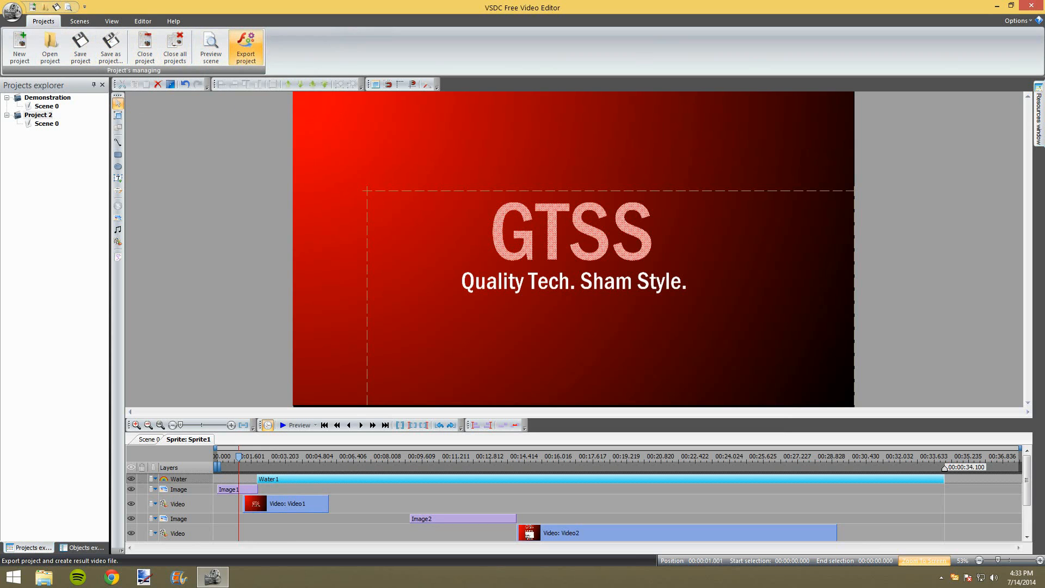
left_click(246, 48)
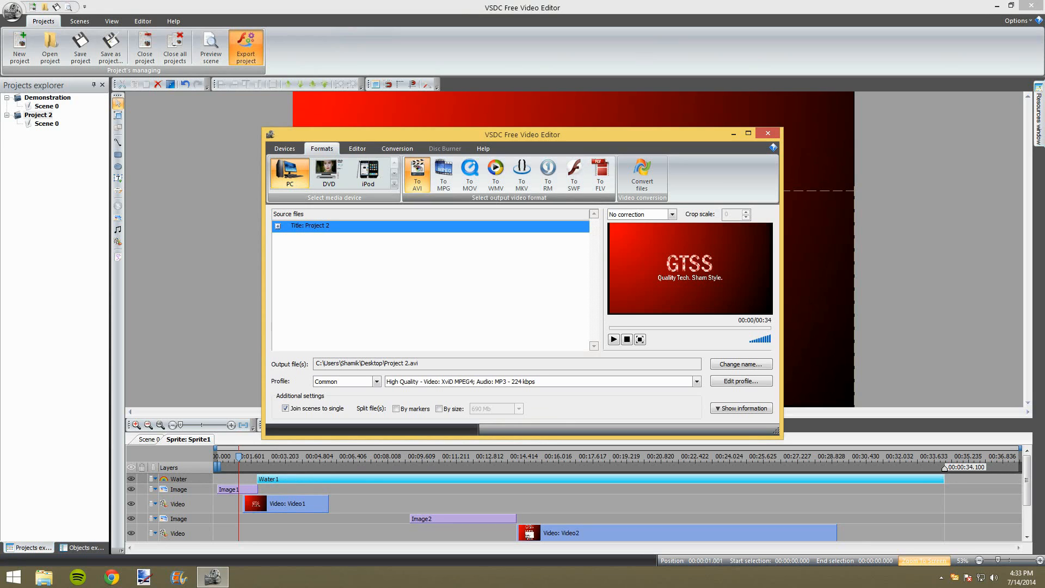
left_click(285, 149)
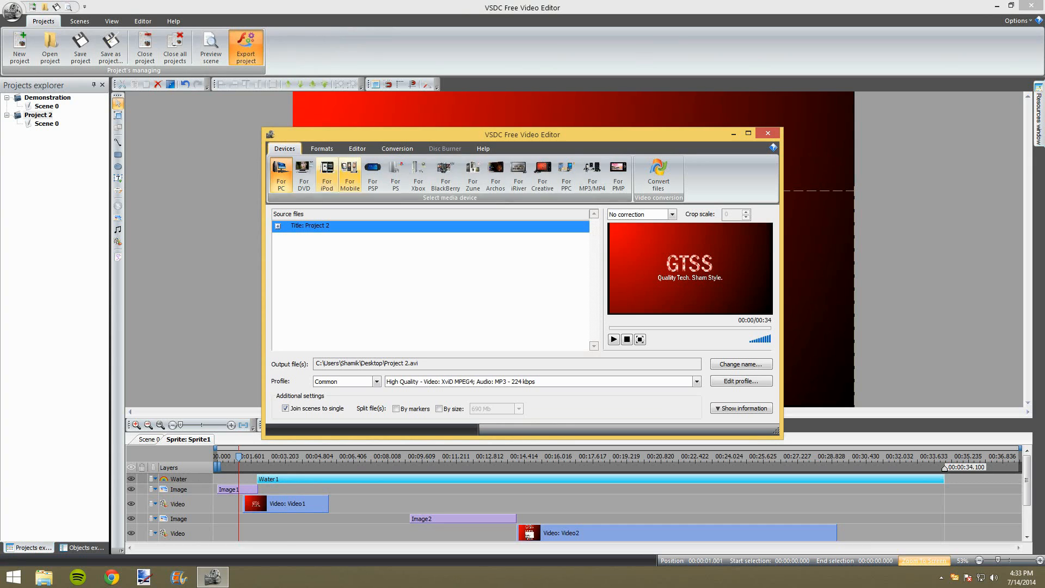
left_click(321, 149)
left_click(357, 148)
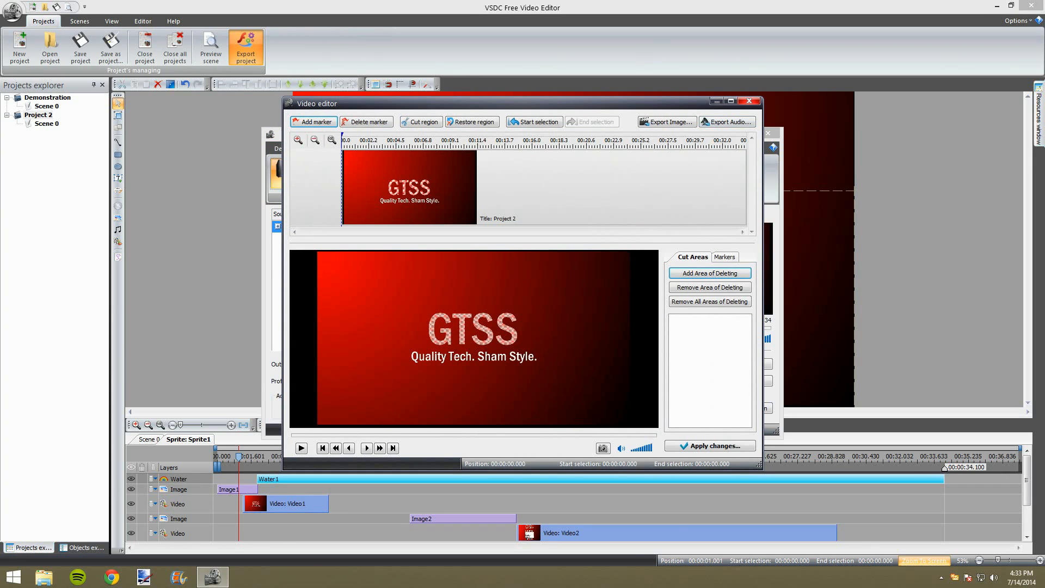
left_click(749, 101)
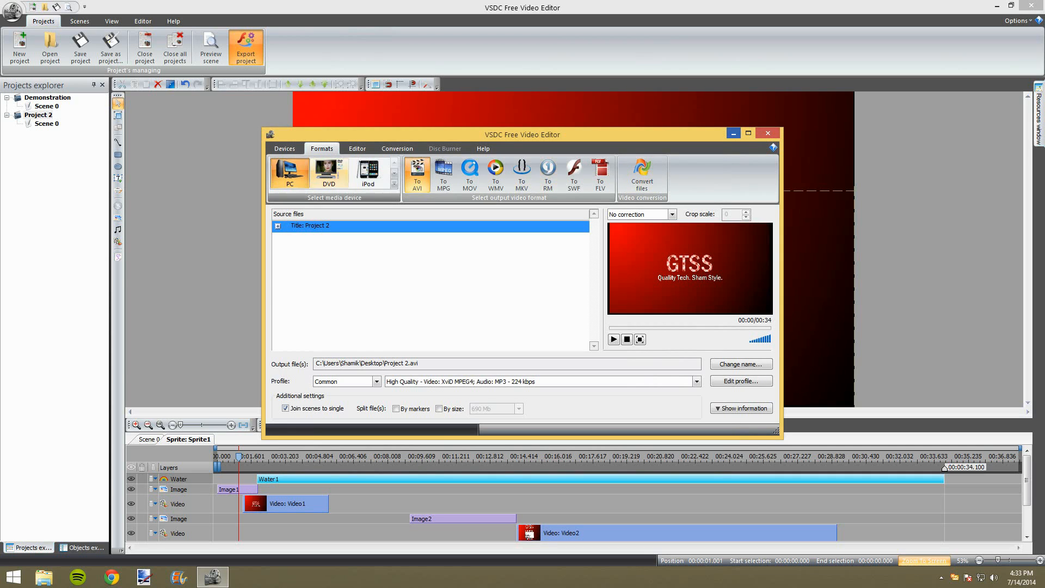
left_click(285, 148)
left_click(322, 149)
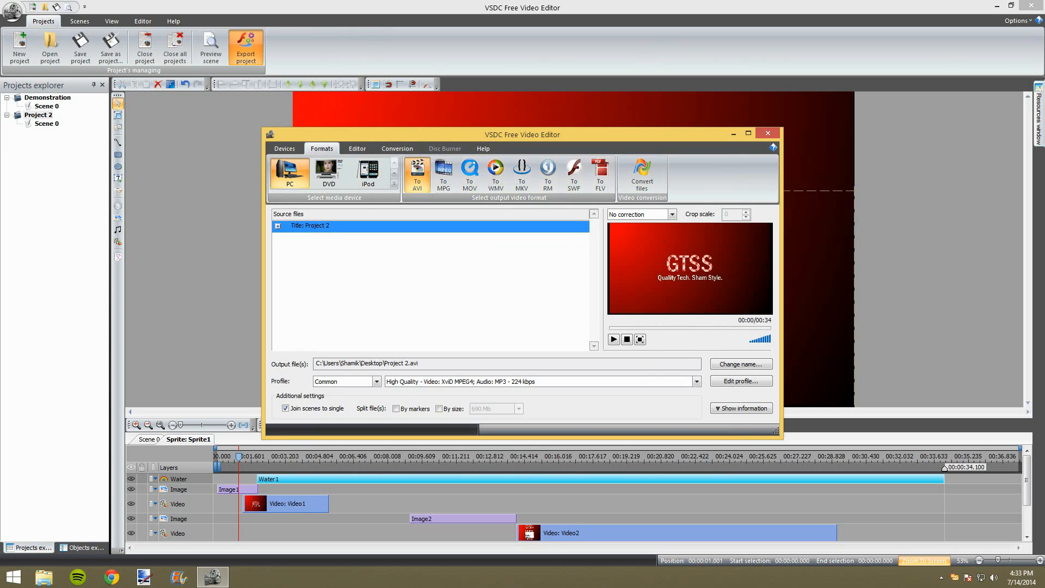
Examine the source title's video and audio track details and the available output profiles
left_click(278, 225)
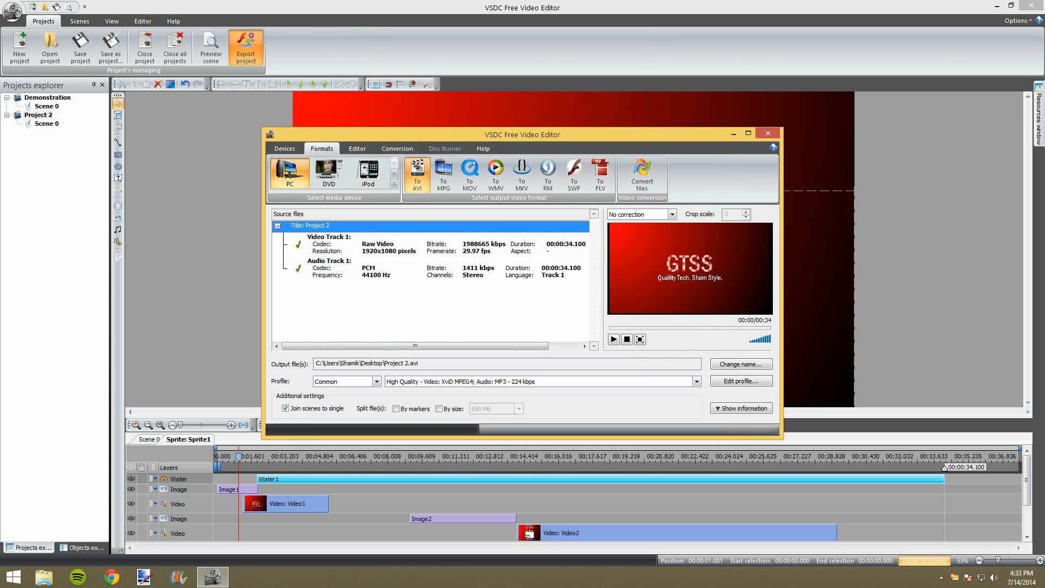
left_click(277, 226)
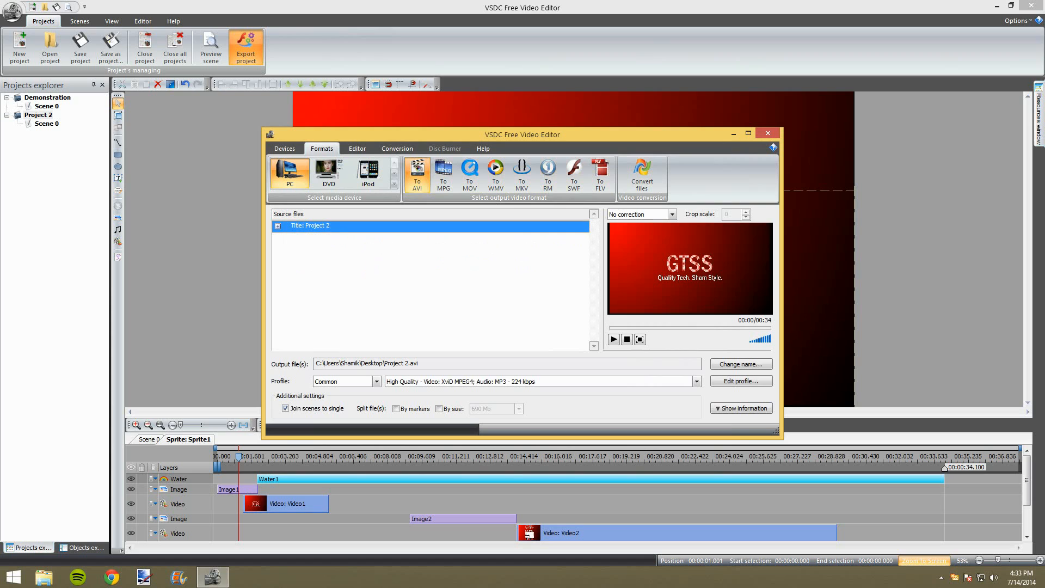
left_click(697, 381)
left_click(697, 382)
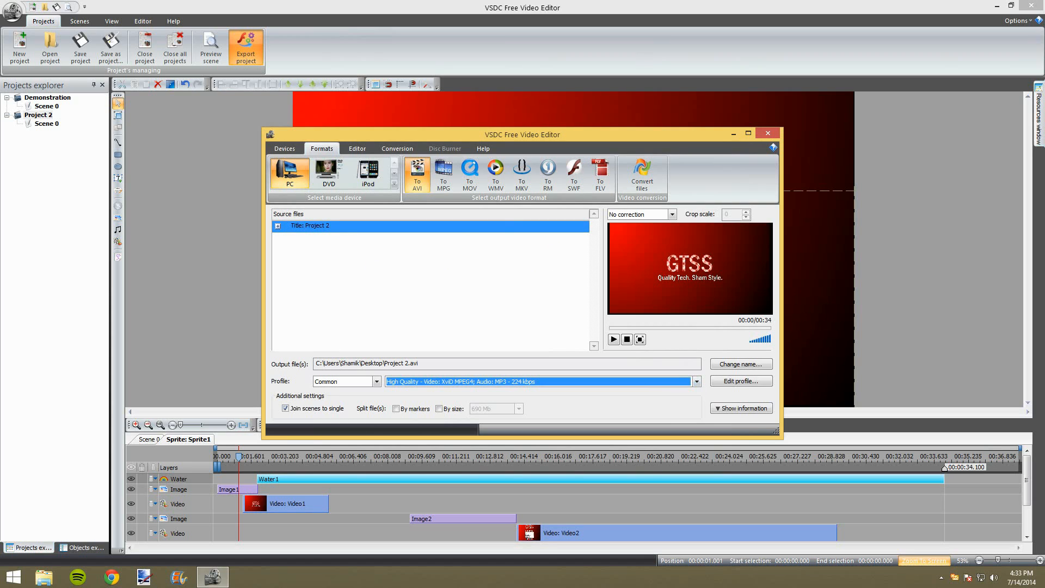
left_click(697, 382)
left_click(697, 382)
Review the picture correction choices for the export, keeping No correction
left_click(673, 214)
left_click(673, 215)
left_click(672, 215)
left_click(630, 231)
left_click(673, 215)
left_click(626, 225)
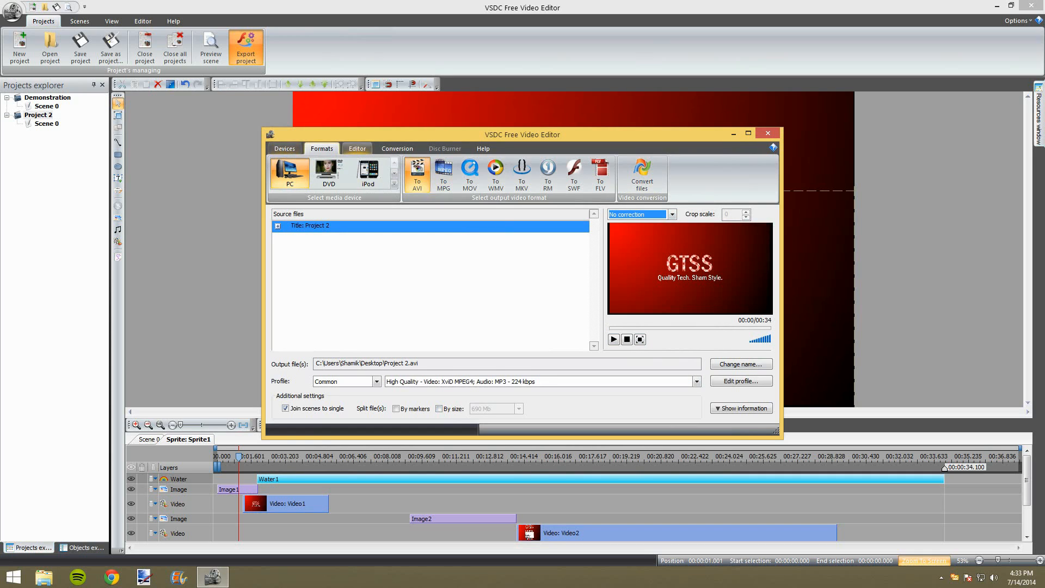
Start converting the project to Project 2.avi for PC with the High Quality XviD MPEG4 and MP3 224 kbps profile
left_click(358, 149)
left_click(321, 149)
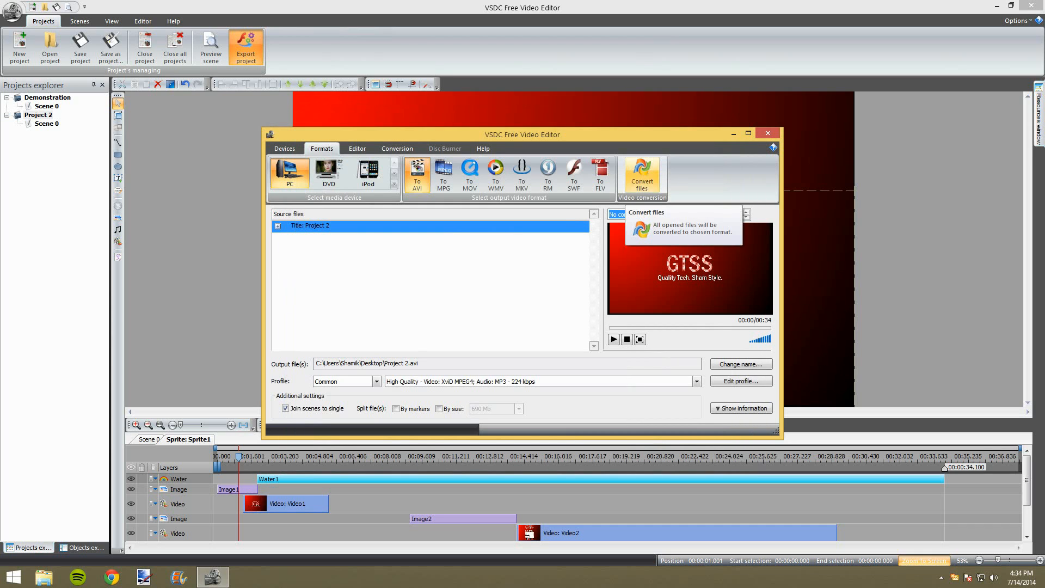
left_click(642, 173)
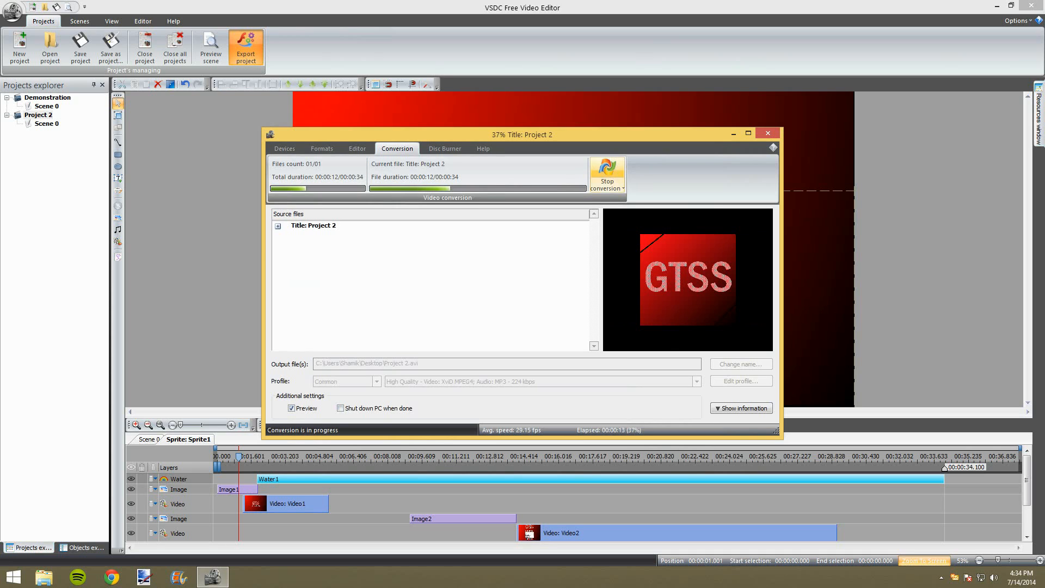
Stop the running conversion of Project 2 and close the export window
left_click(607, 173)
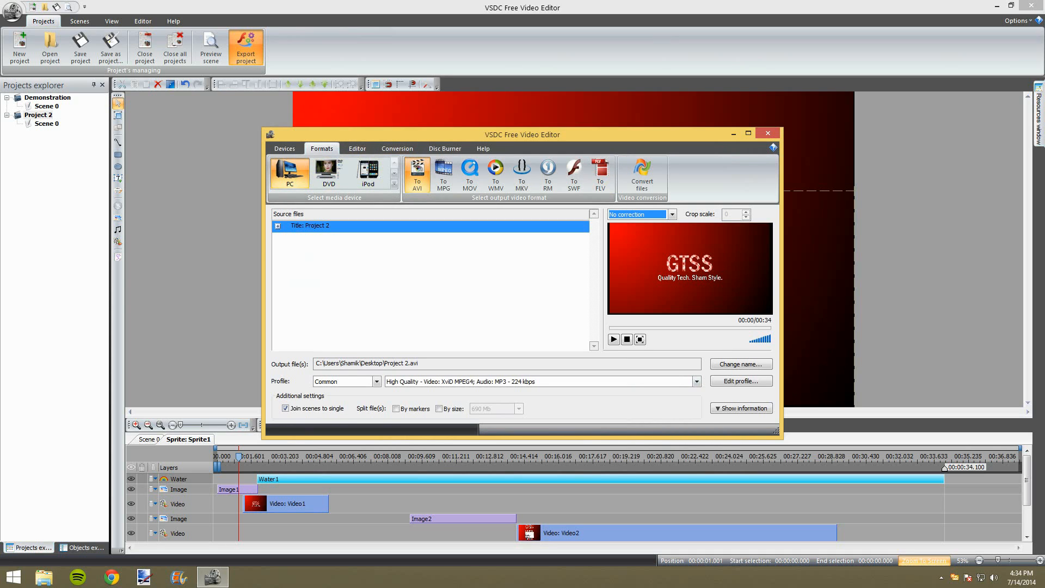
left_click(768, 133)
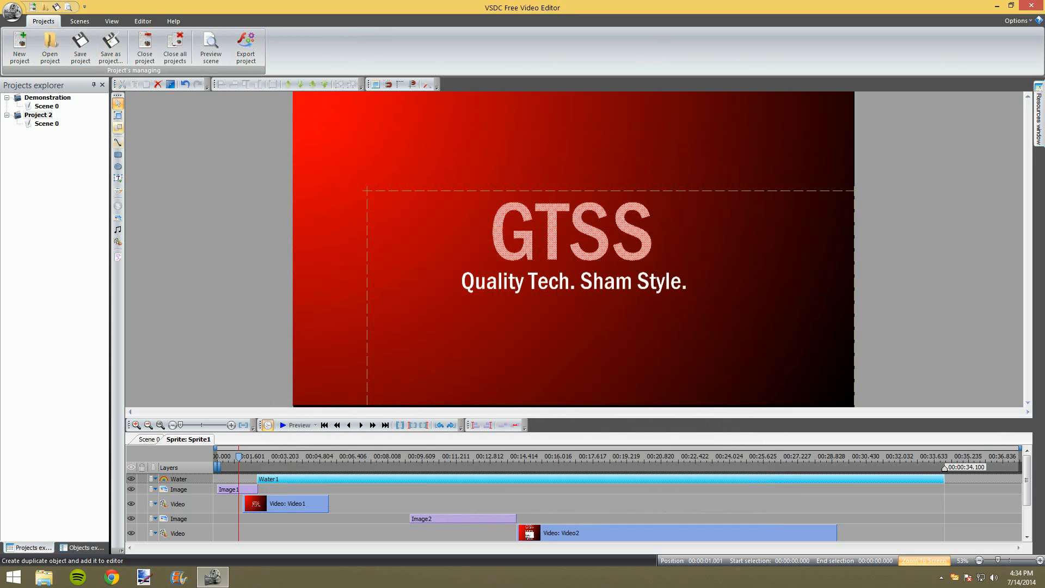
Cut the selected Water effect from the Sprite1 timeline
left_click(122, 85)
scroll(79, 21, "down", 2)
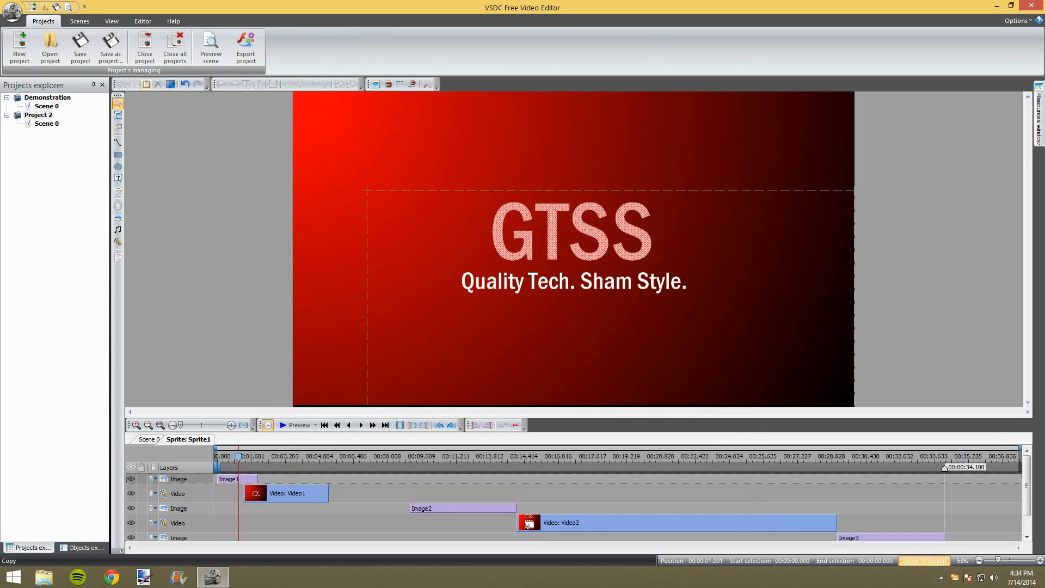
Look over the project management commands and return from Sprite1 to the Scene 0 timeline
left_click(43, 22)
left_click(12, 11)
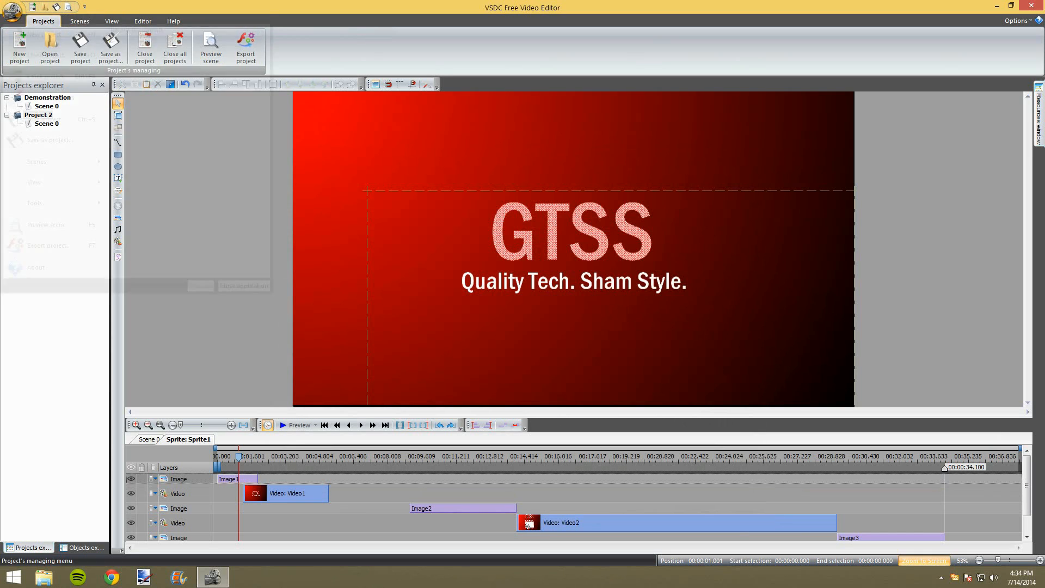
left_click(54, 348)
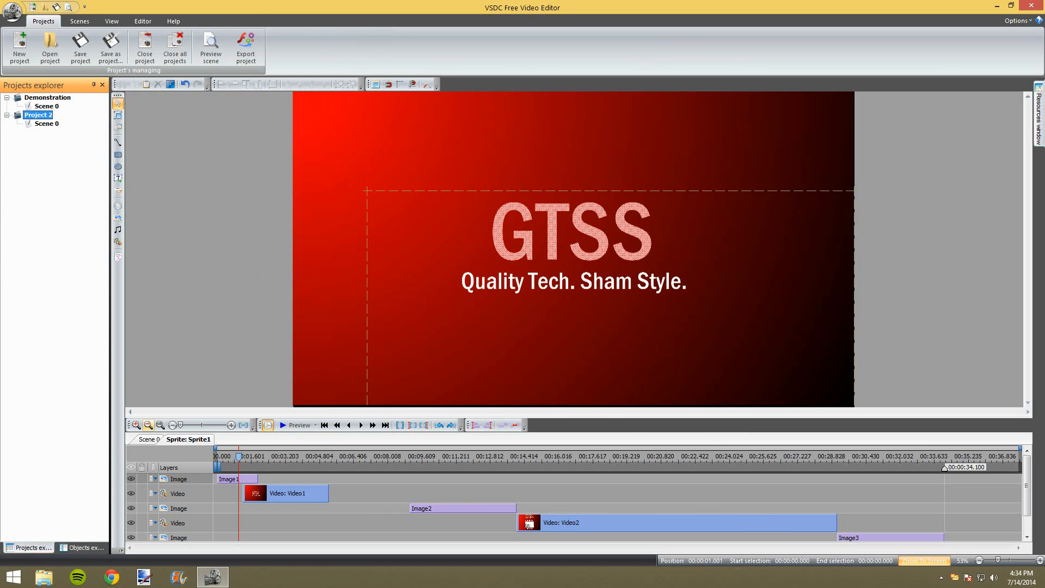
left_click(148, 439)
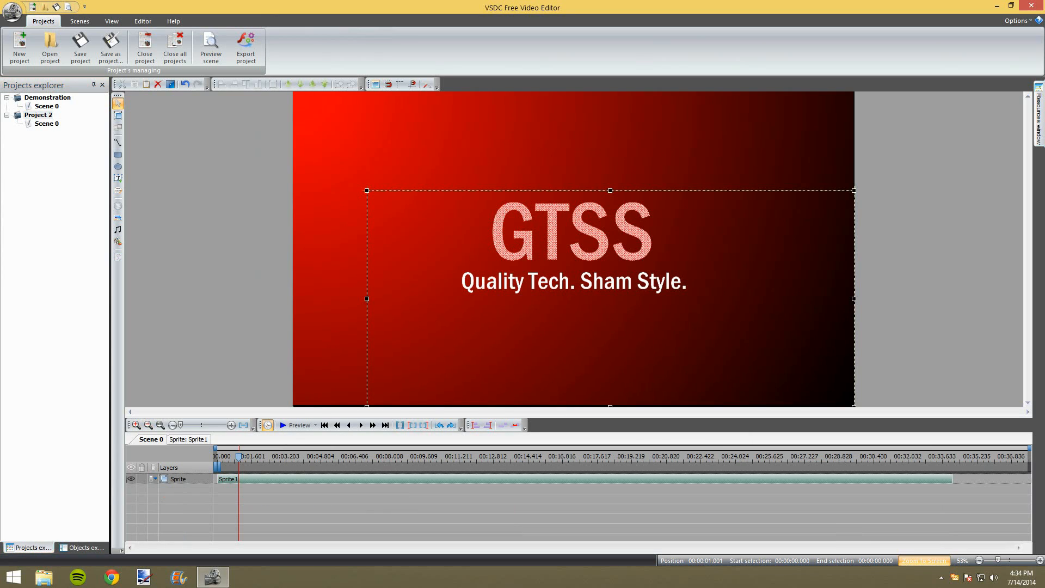